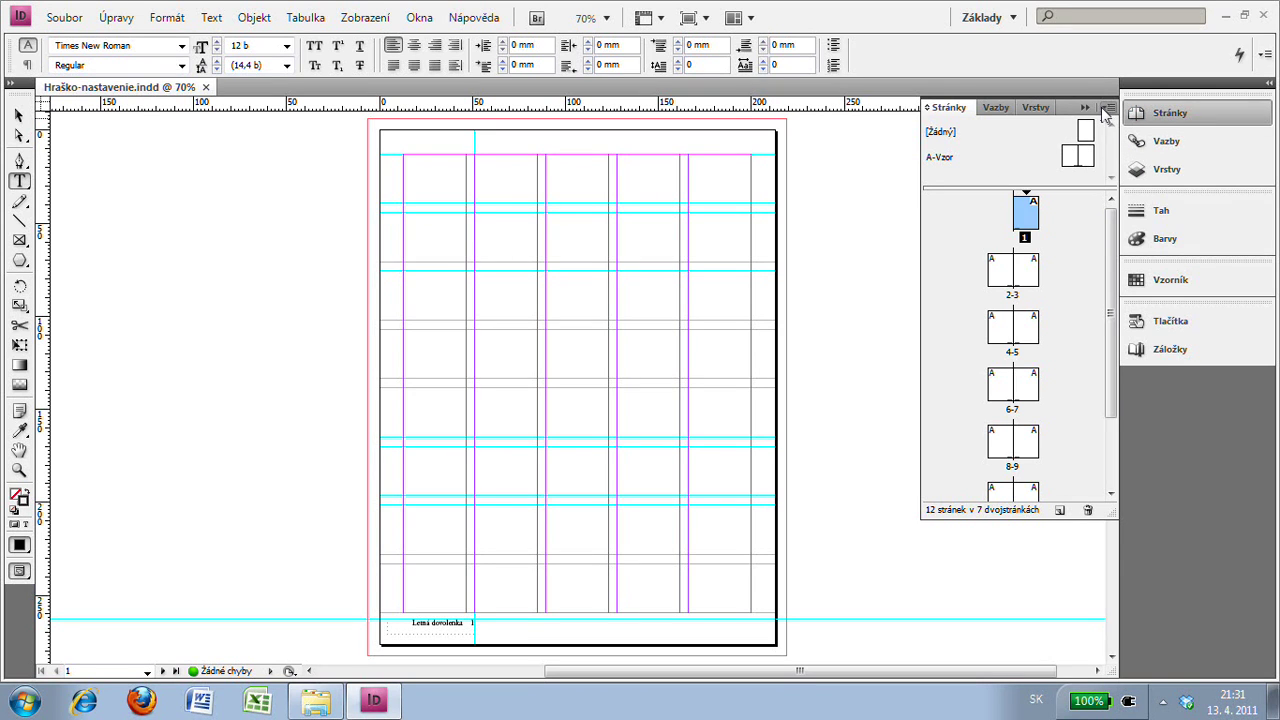
Step: Create a two-page master with prefix B, named Rozmiestnenie, based on A-Vzor
click(1104, 112)
click(945, 155)
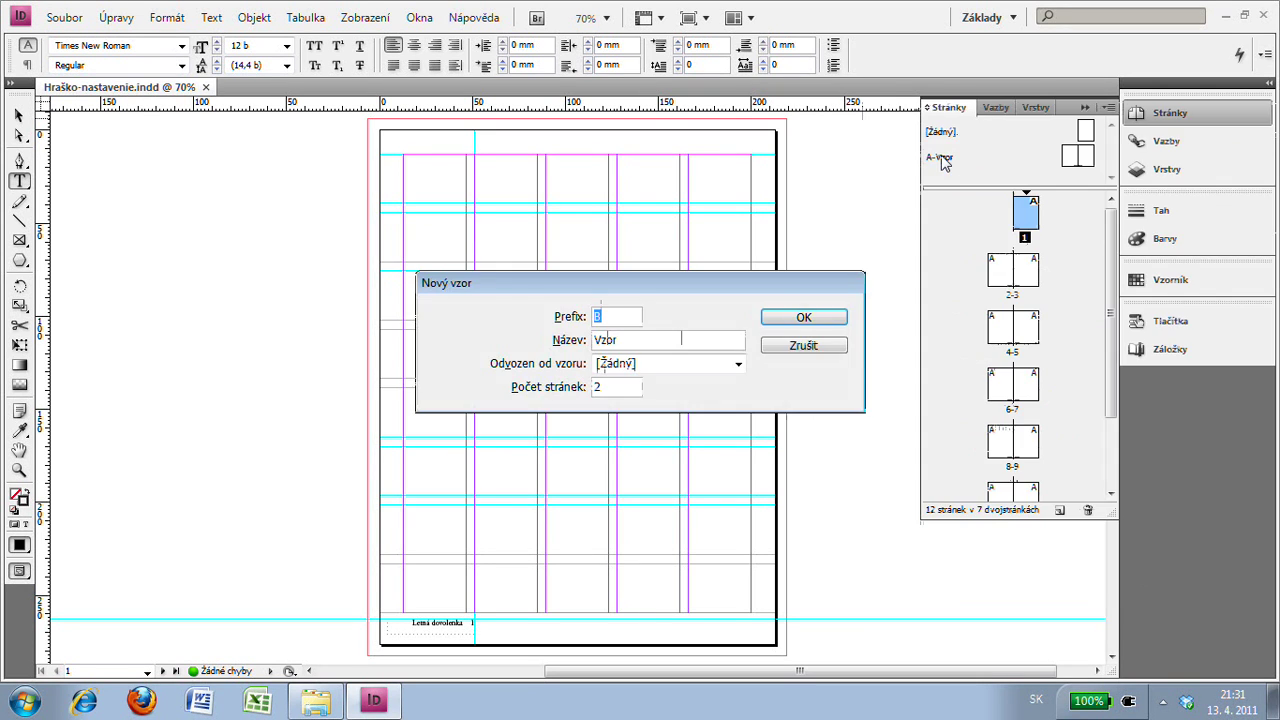
drag(628, 345, 580, 337)
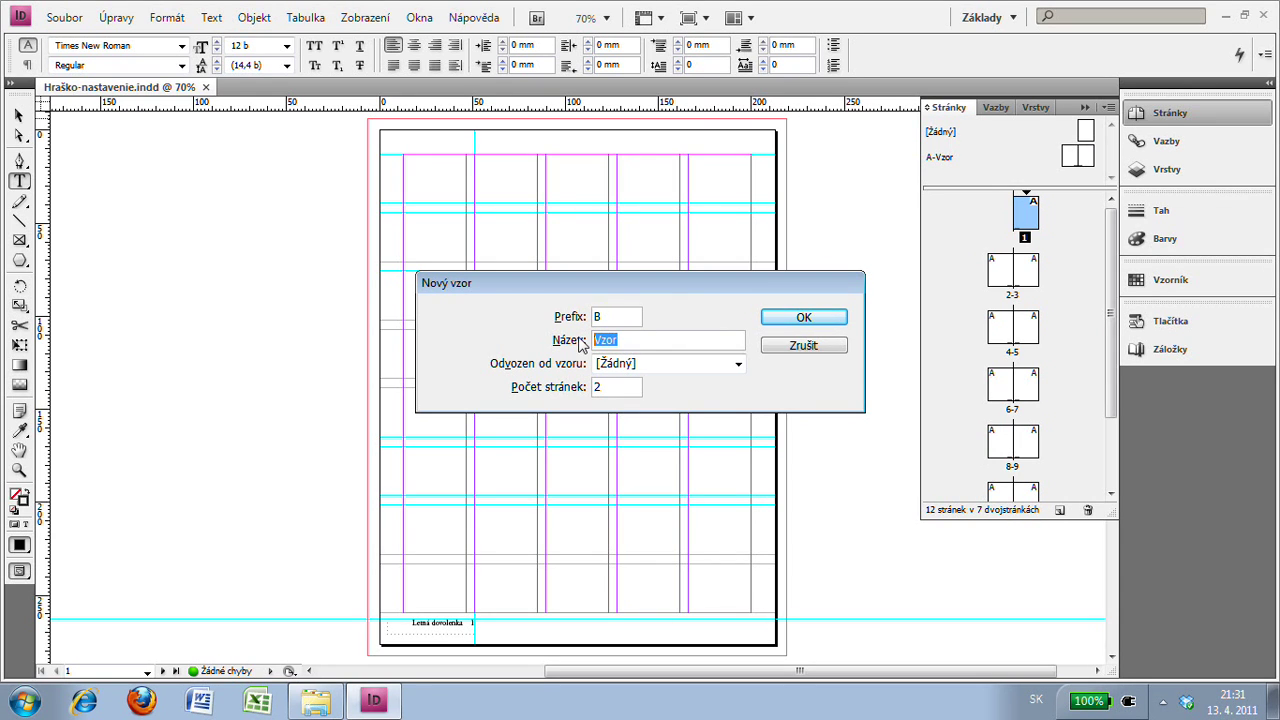
text(Rozmiestnenie)
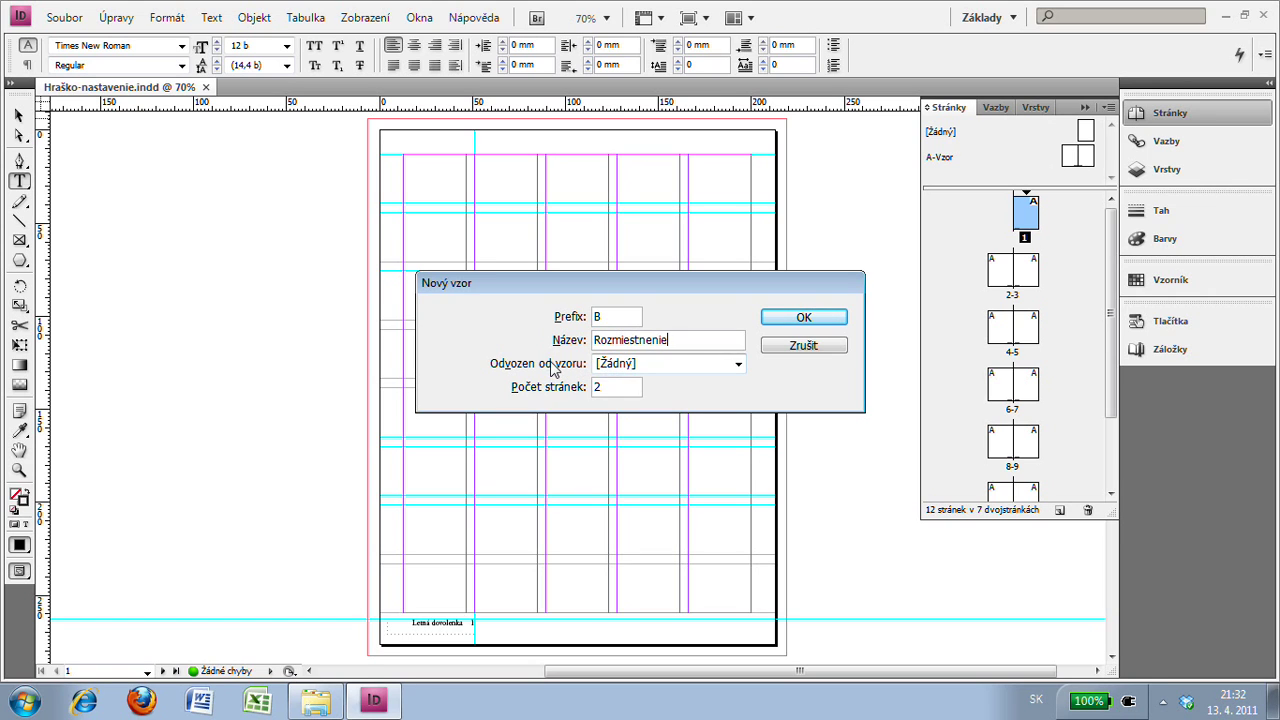
click(738, 364)
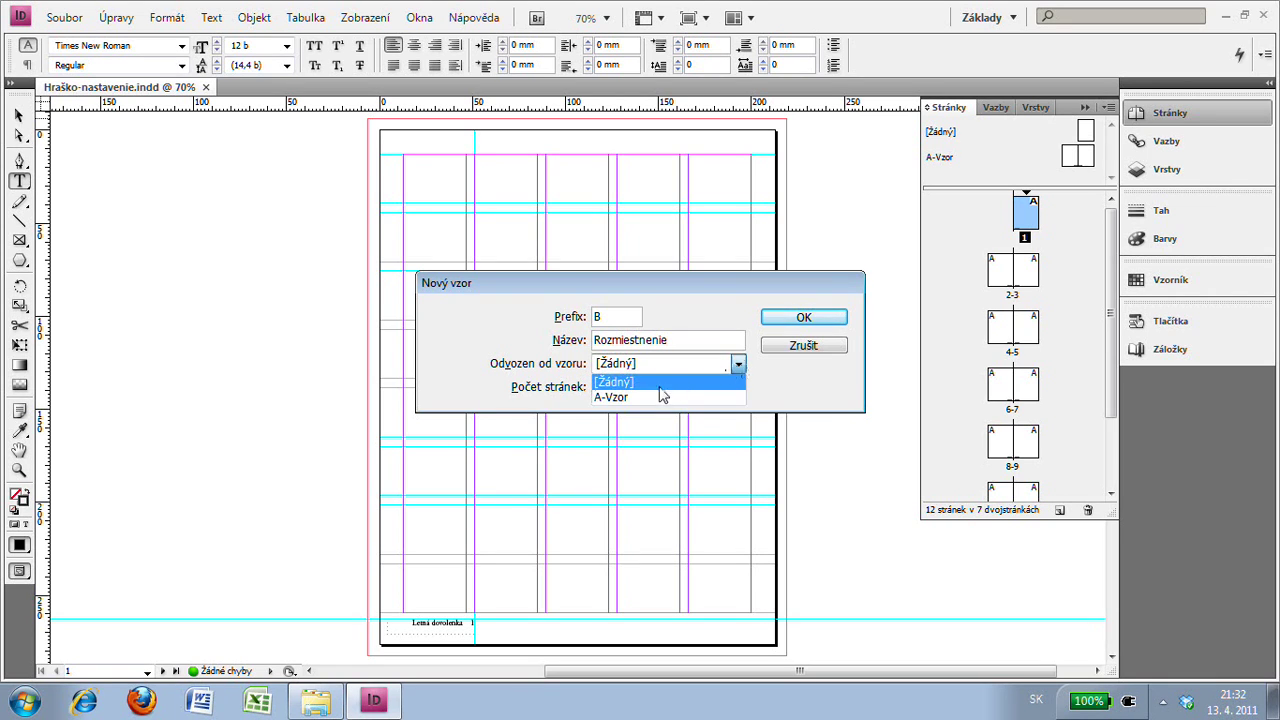
click(651, 398)
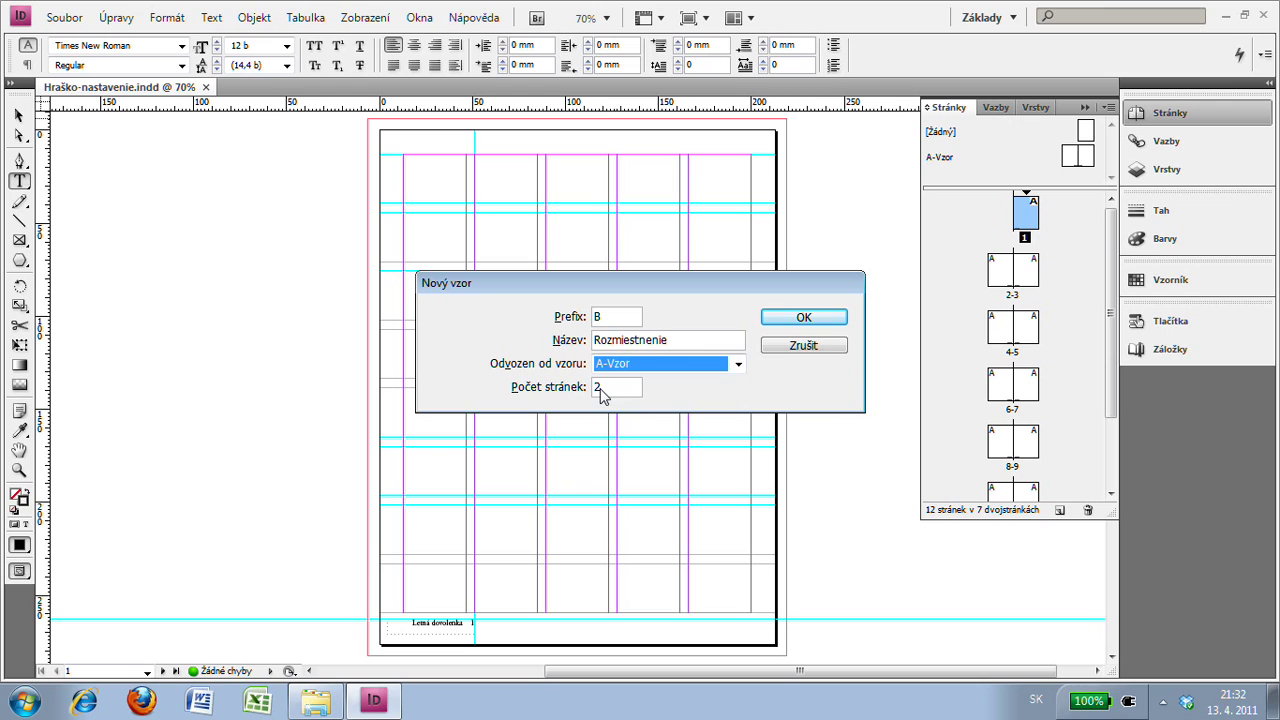
click(820, 318)
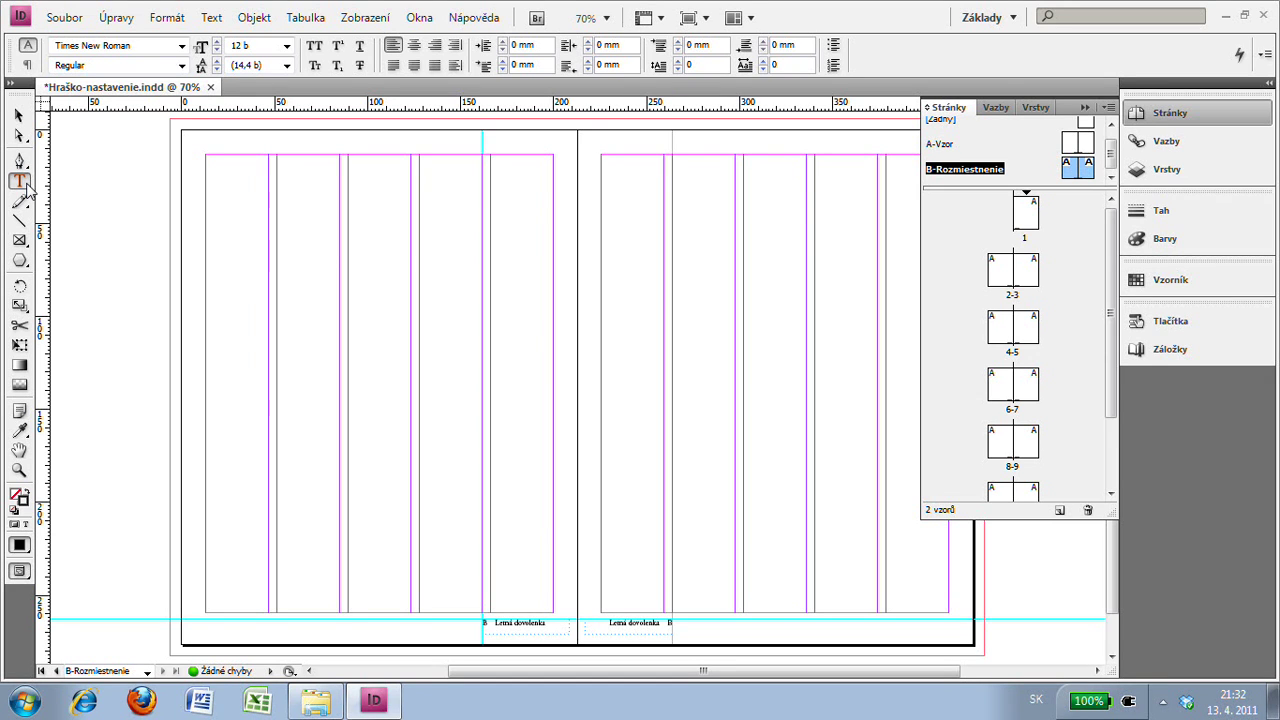
Step: Add a text frame about 191.5 by 38 mm on the left page of the master, containing "Sezónna ponuka"
drag(186, 290, 541, 355)
alt+scroll(205, 310, up, 3)
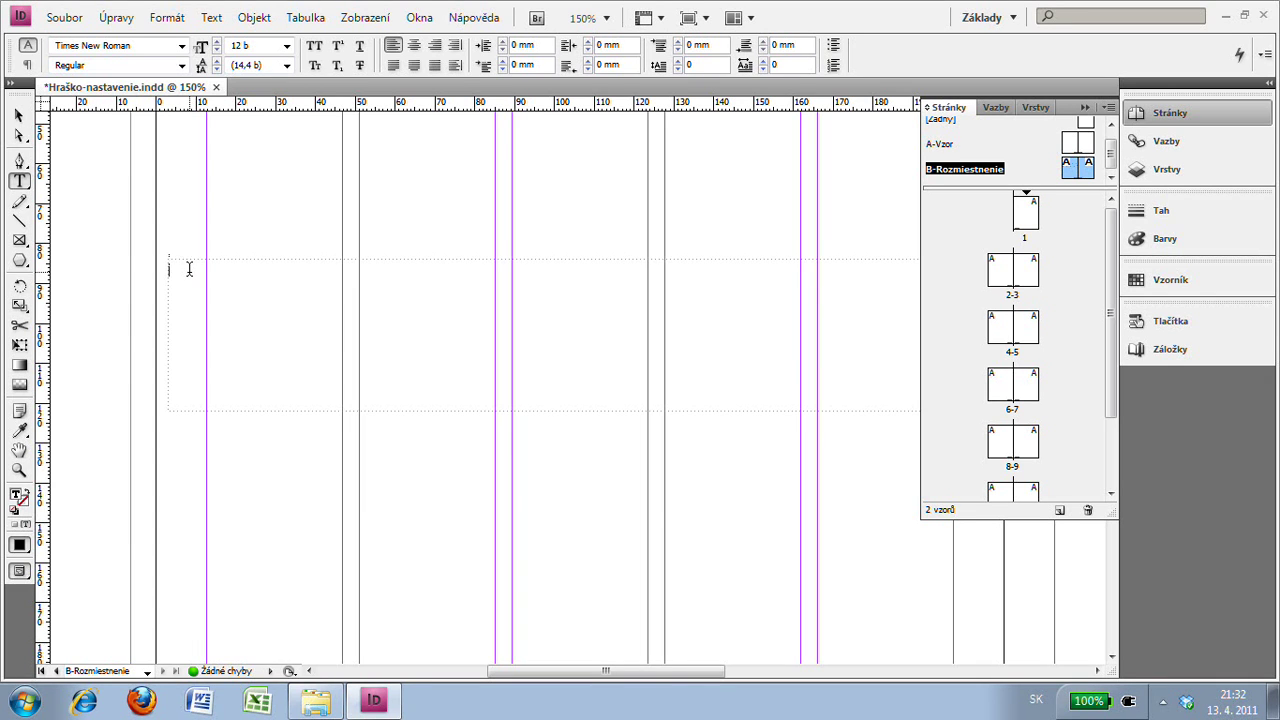
text(Sezónn)
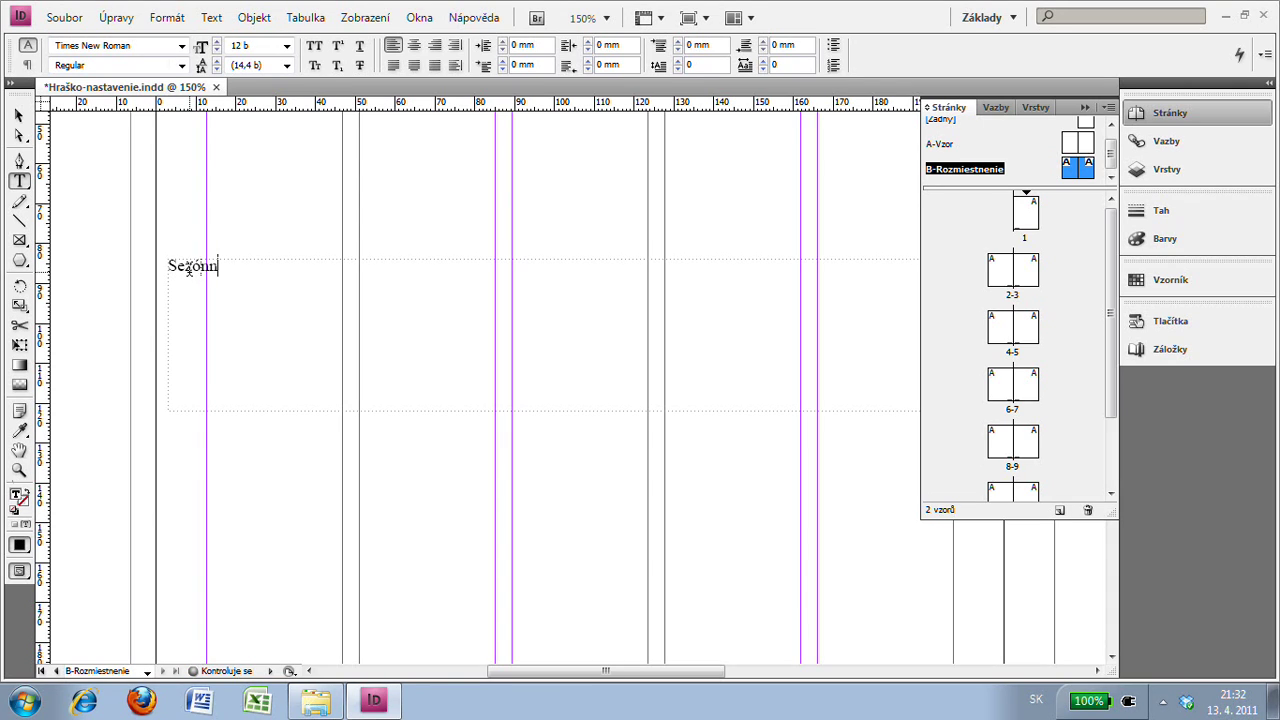
text(a ponuka)
Step: Set the font of the whole "Sezónna ponuka" heading to Trajan Pro
drag(286, 271, 168, 267)
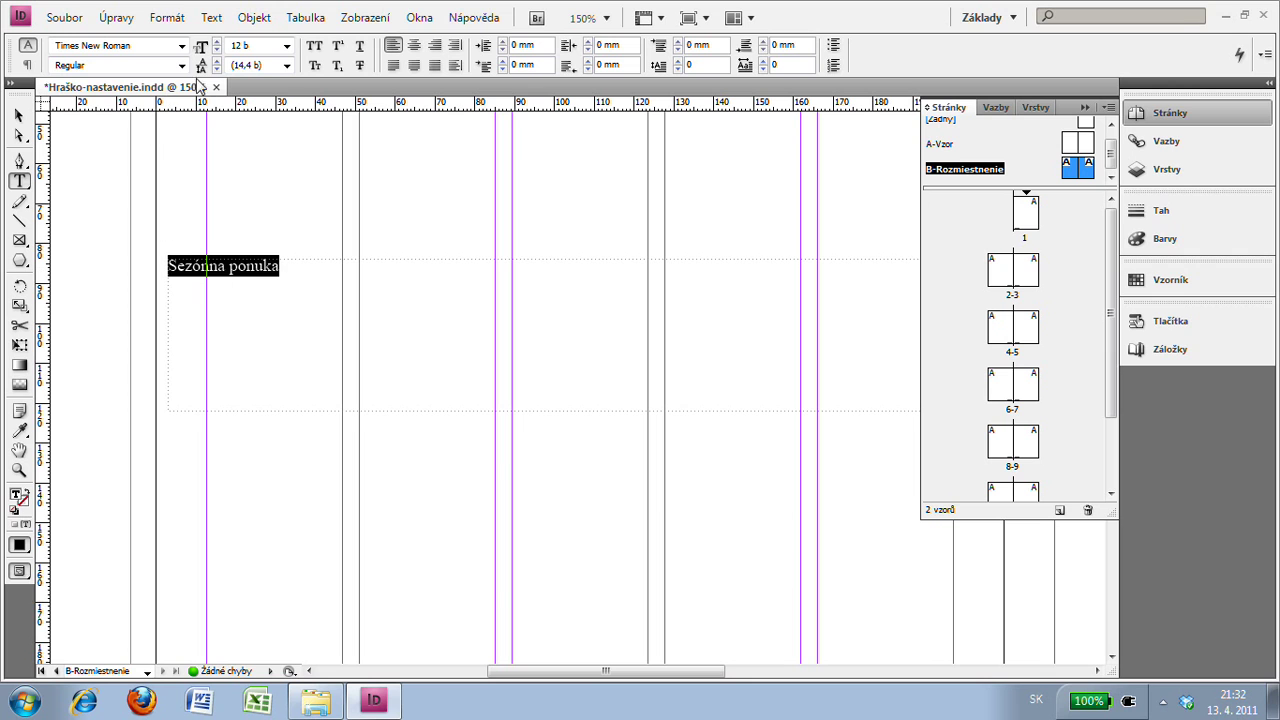
click(181, 46)
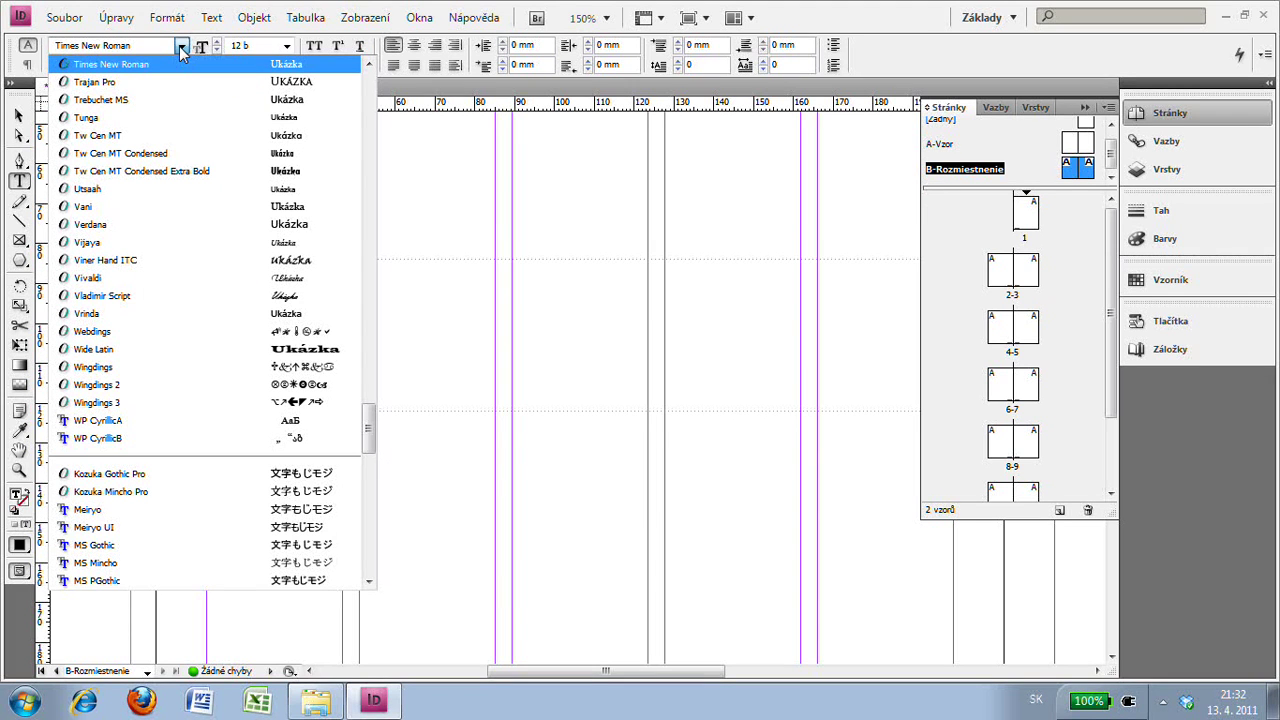
click(124, 84)
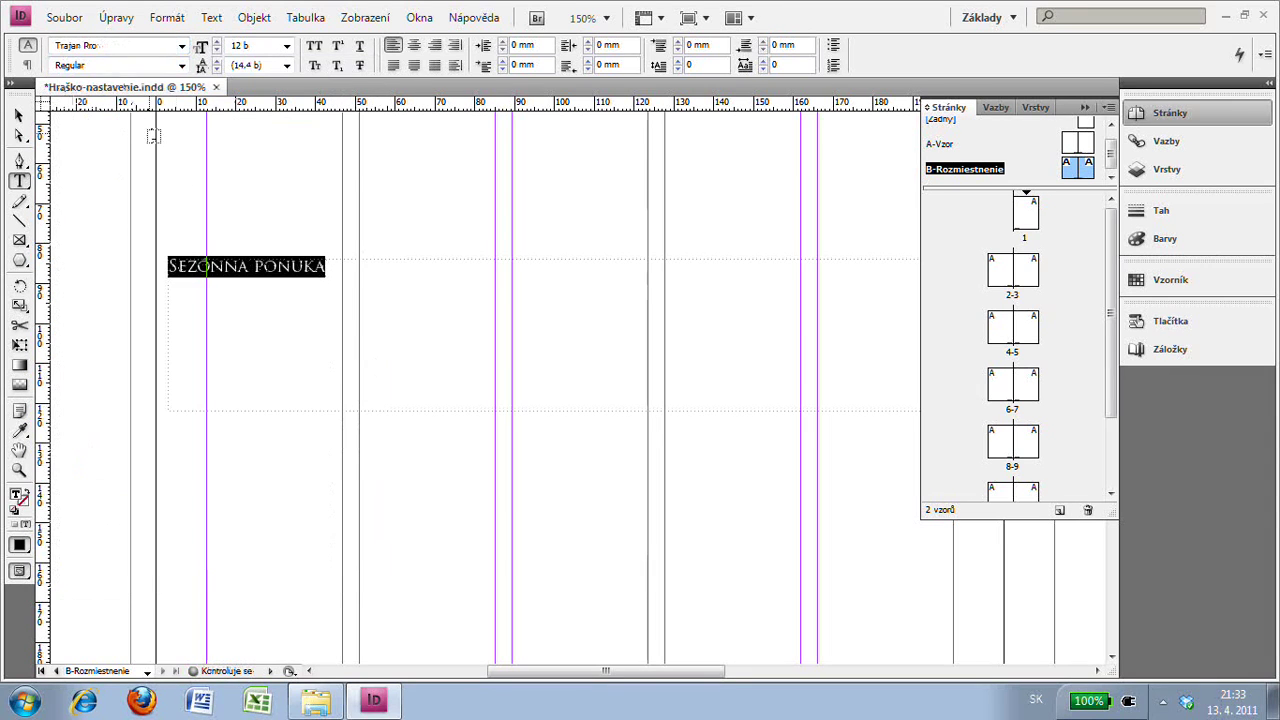
Step: Set the word "Sezónna" to 36 points and the word "ponuka" to 60 points
click(236, 266)
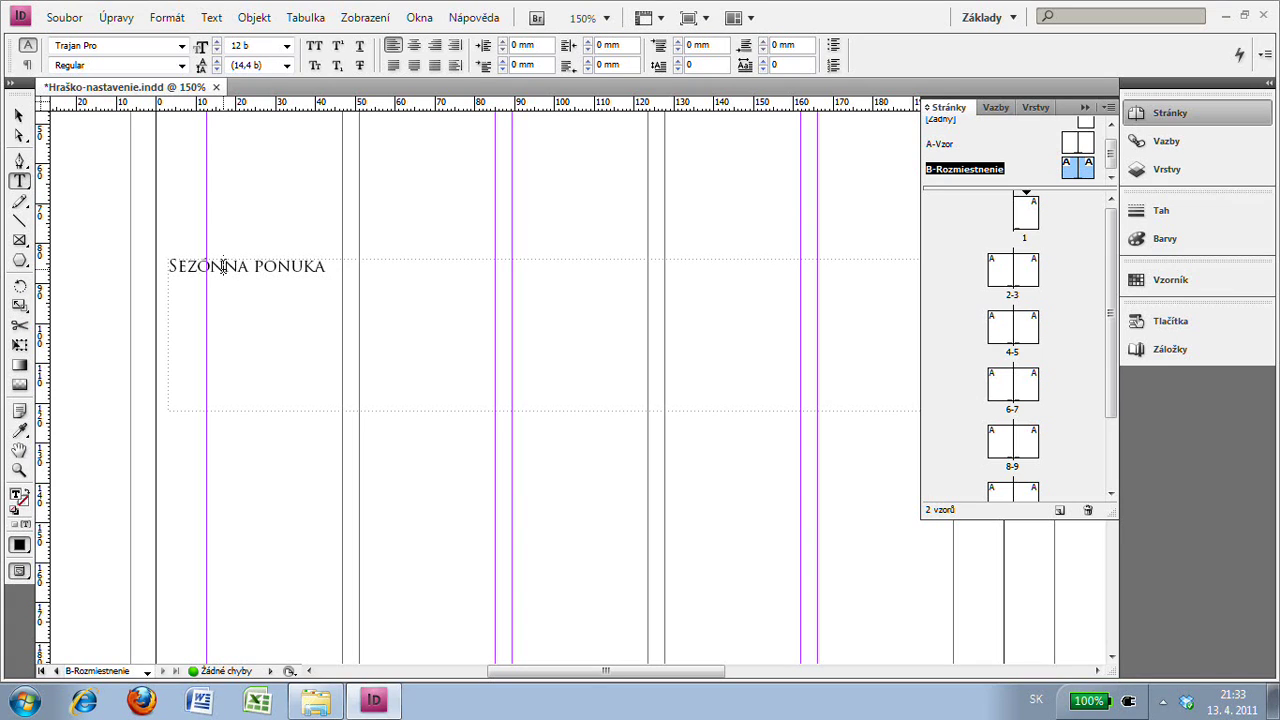
drag(245, 270, 168, 268)
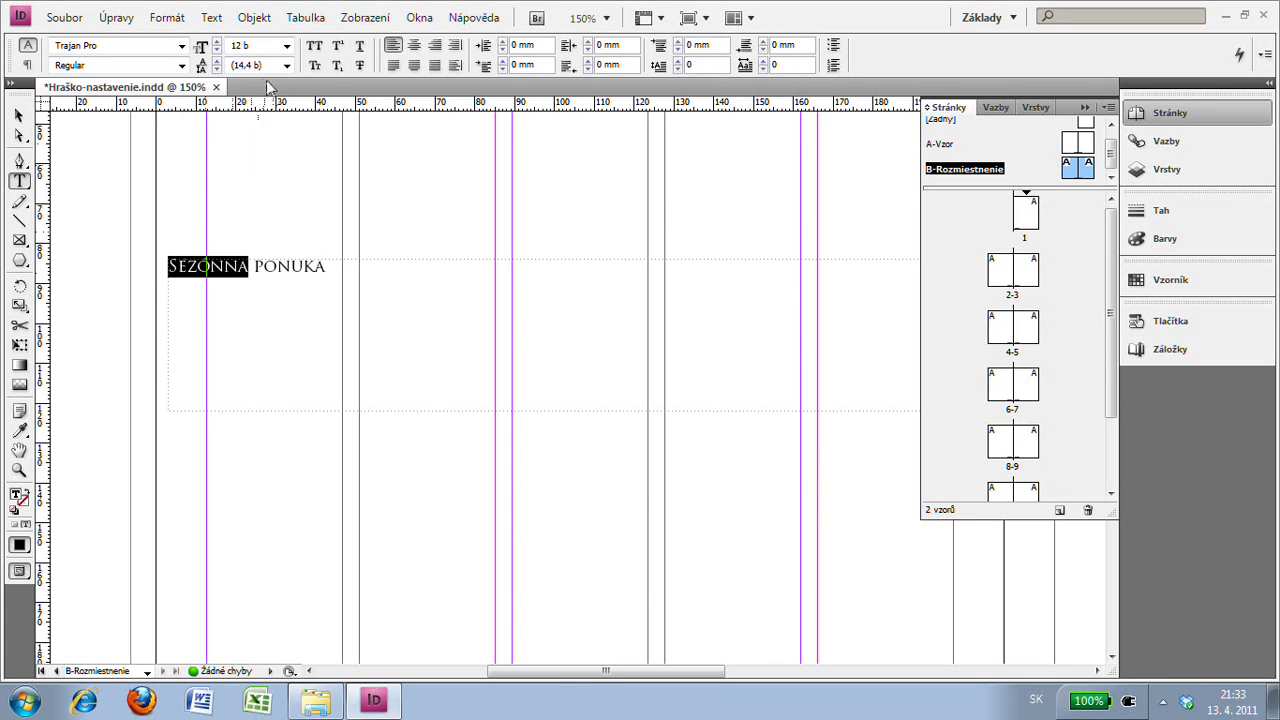
click(286, 47)
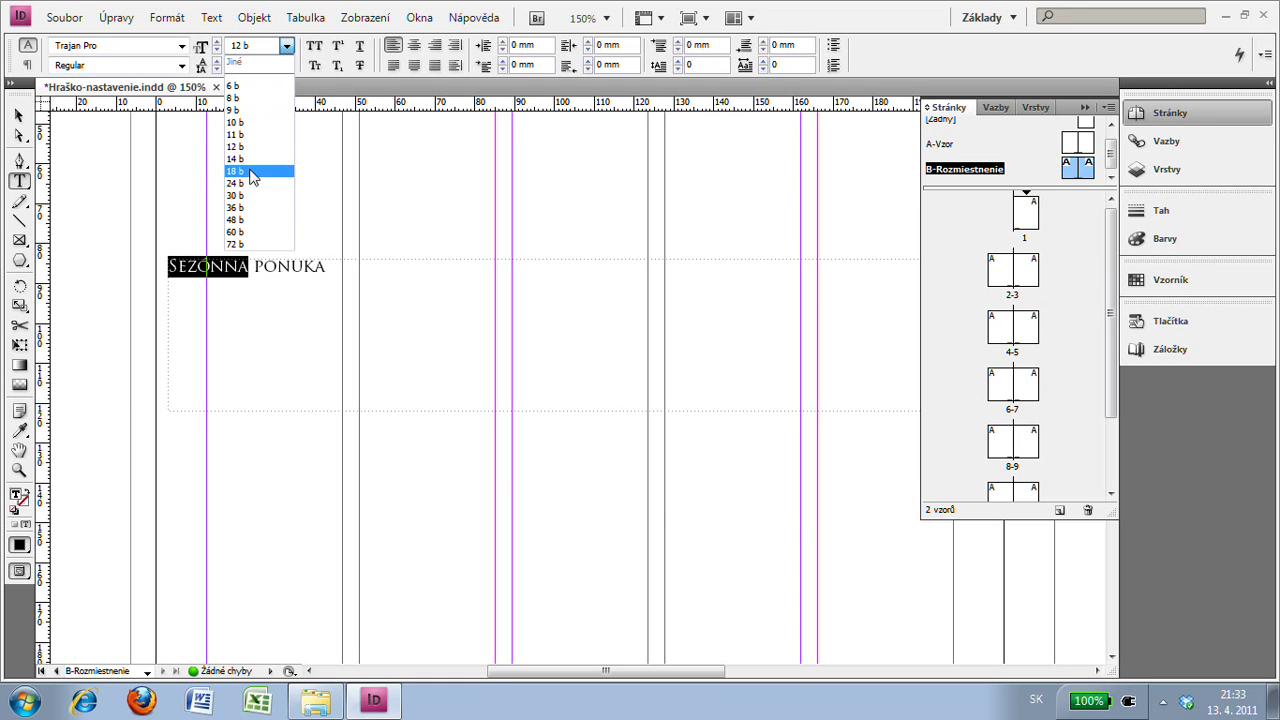
click(240, 209)
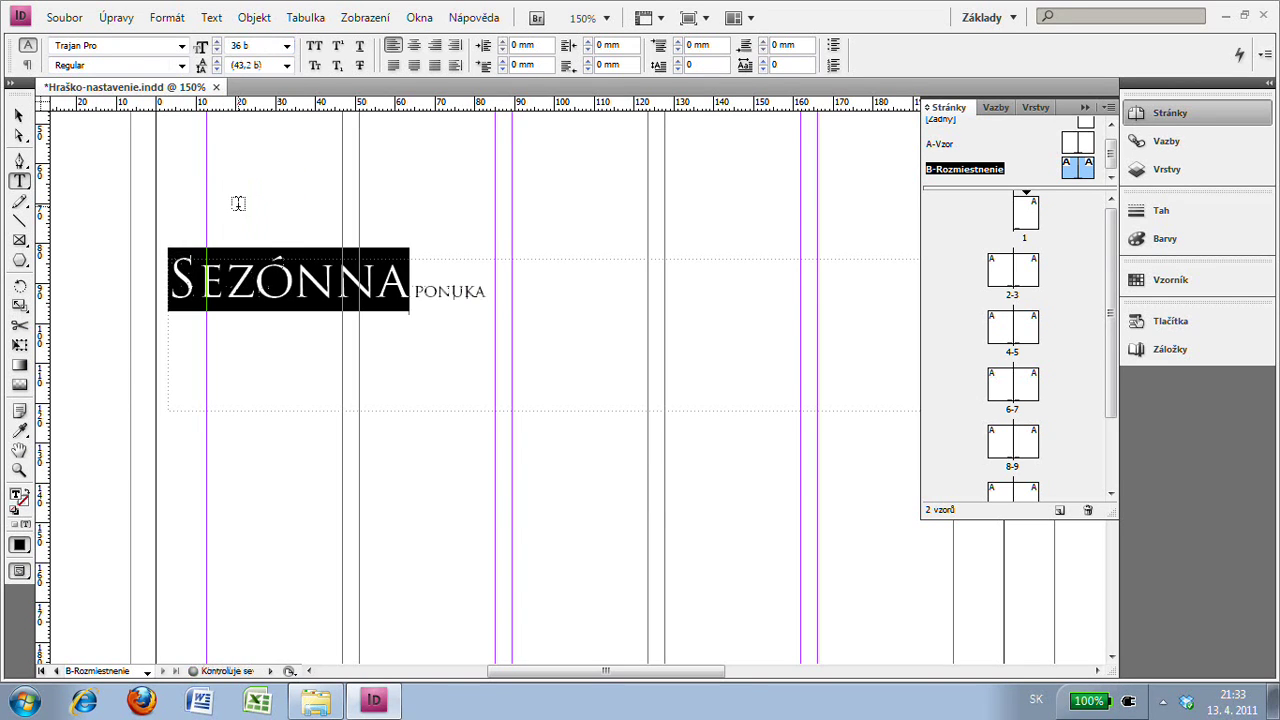
drag(416, 291, 485, 291)
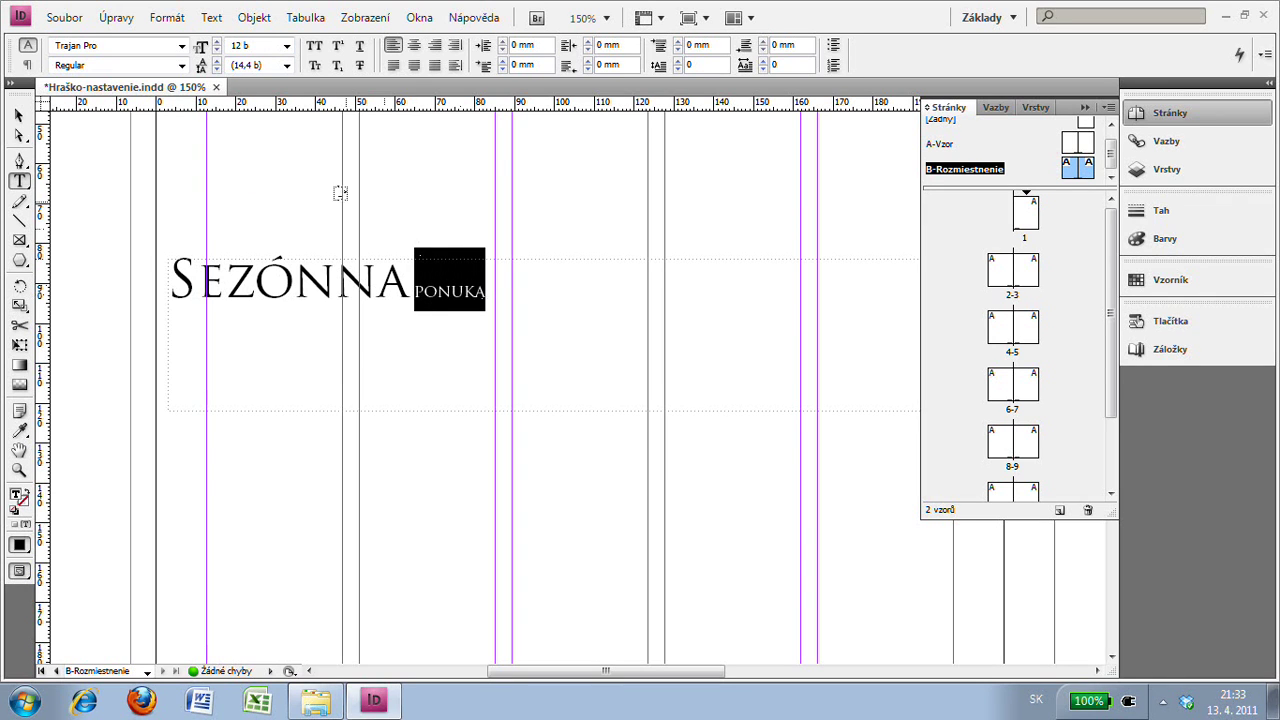
click(286, 46)
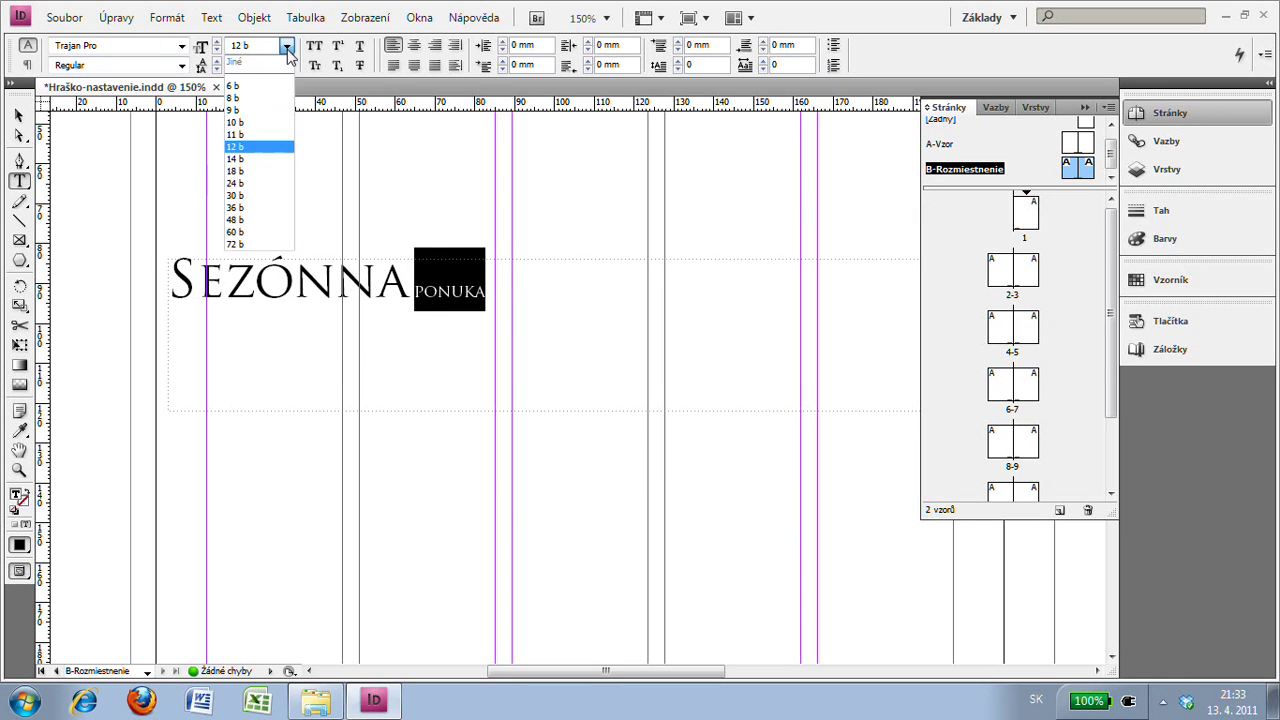
click(253, 232)
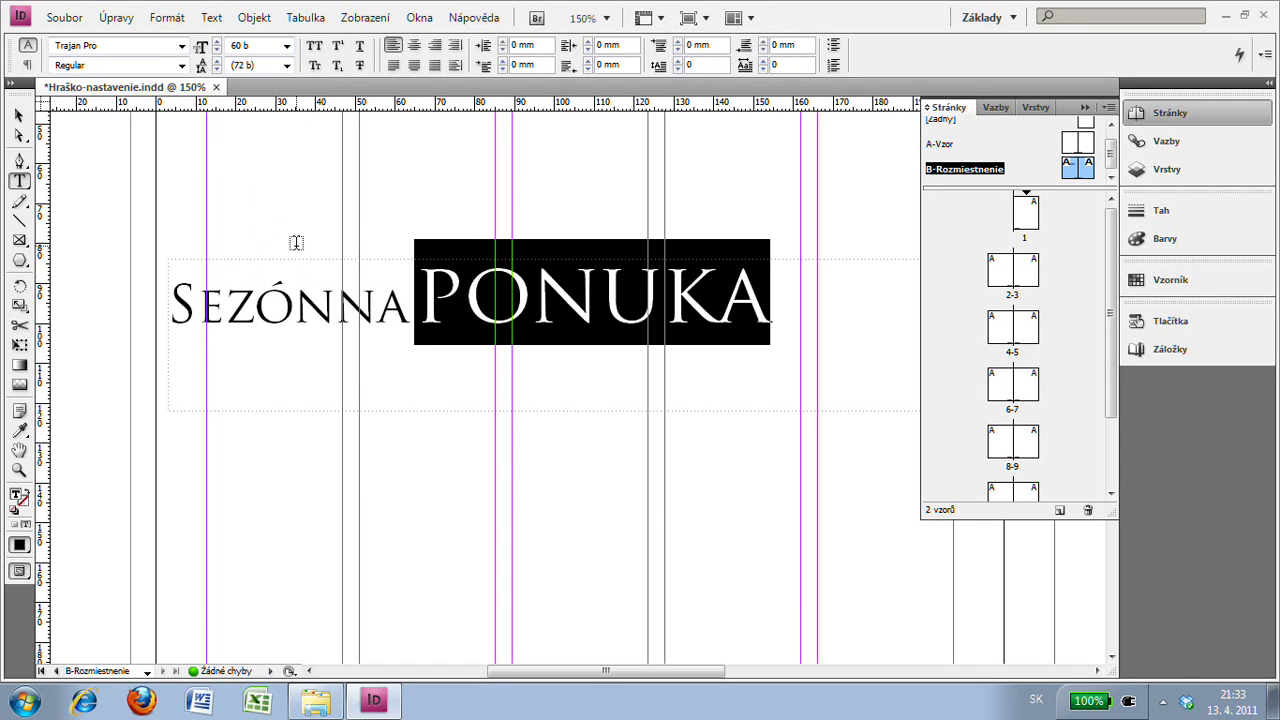
Step: Rotate the heading frame 90° counterclockwise and move it to the first column, resting on the bottom margin
scroll(568, 330, down, 1)
scroll(568, 330, down, 2)
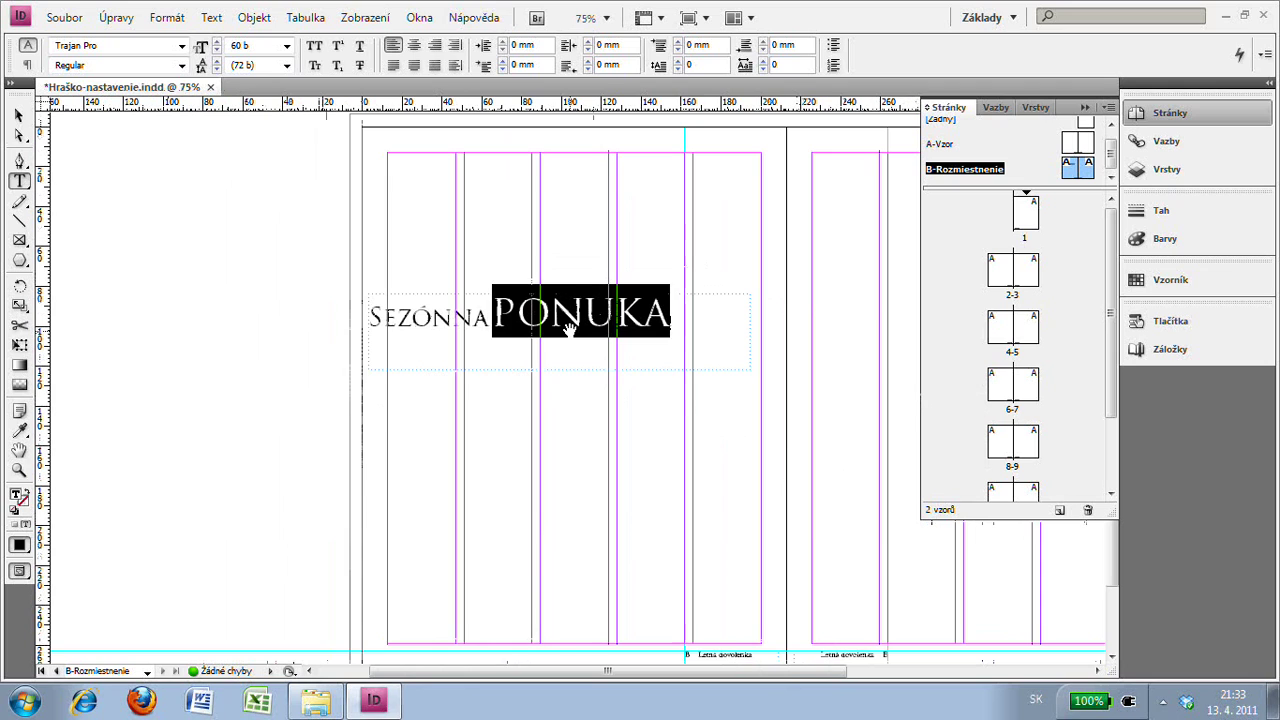
click(19, 116)
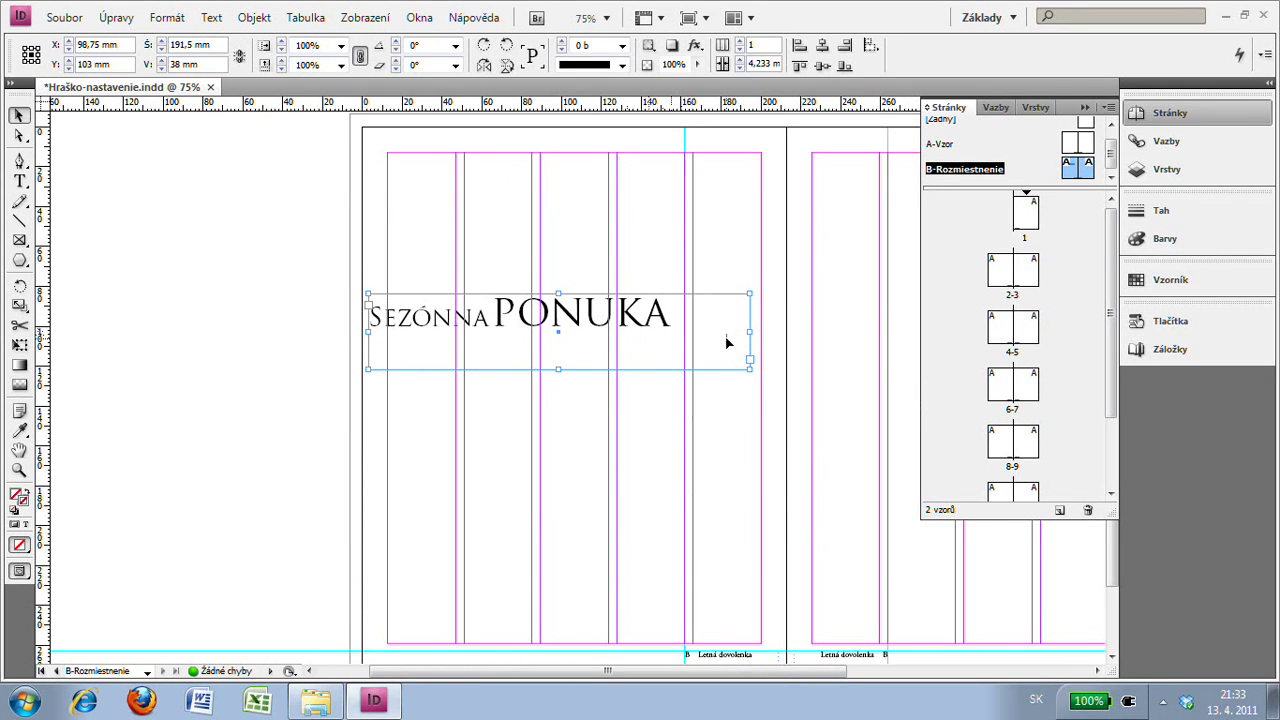
click(511, 50)
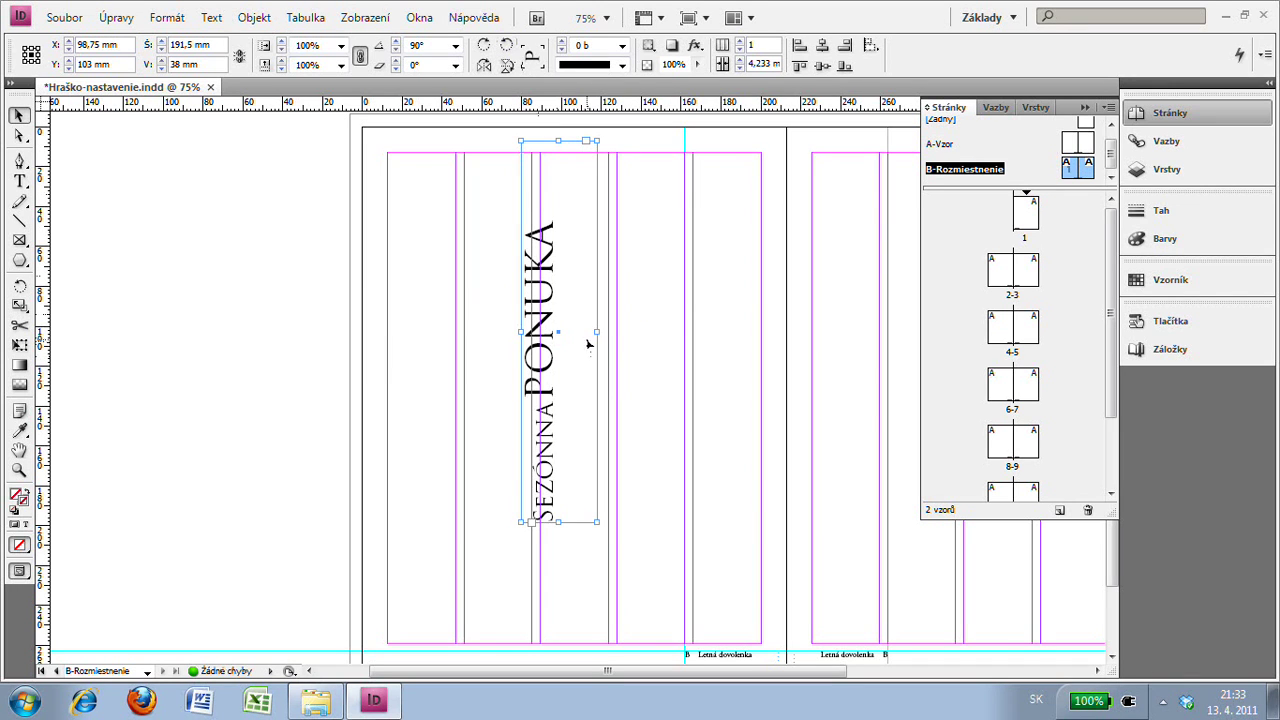
mouse_move(582, 342)
mouse_down()
mouse_move(435, 377)
mouse_move(437, 458)
mouse_up()
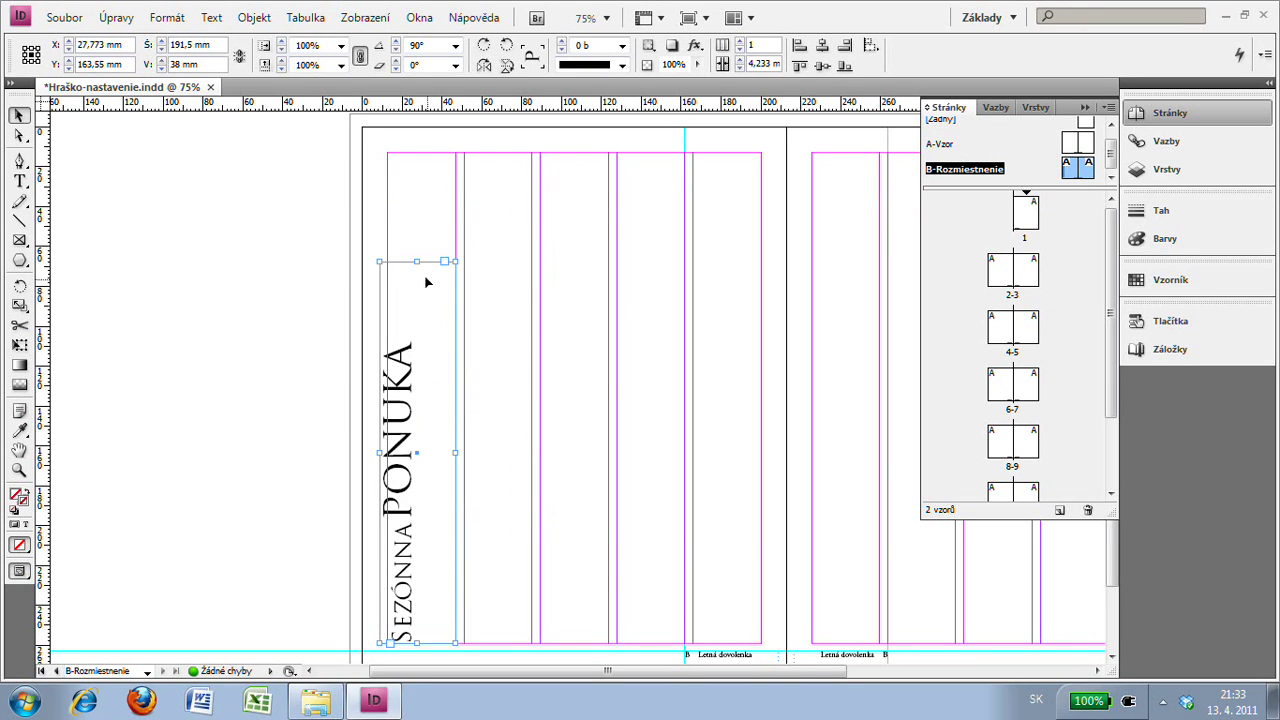
Step: Resize the rotated heading frame to the full margin height, about 246.6 by 23.3 mm, and centre its text
drag(417, 262, 429, 155)
drag(381, 399, 409, 400)
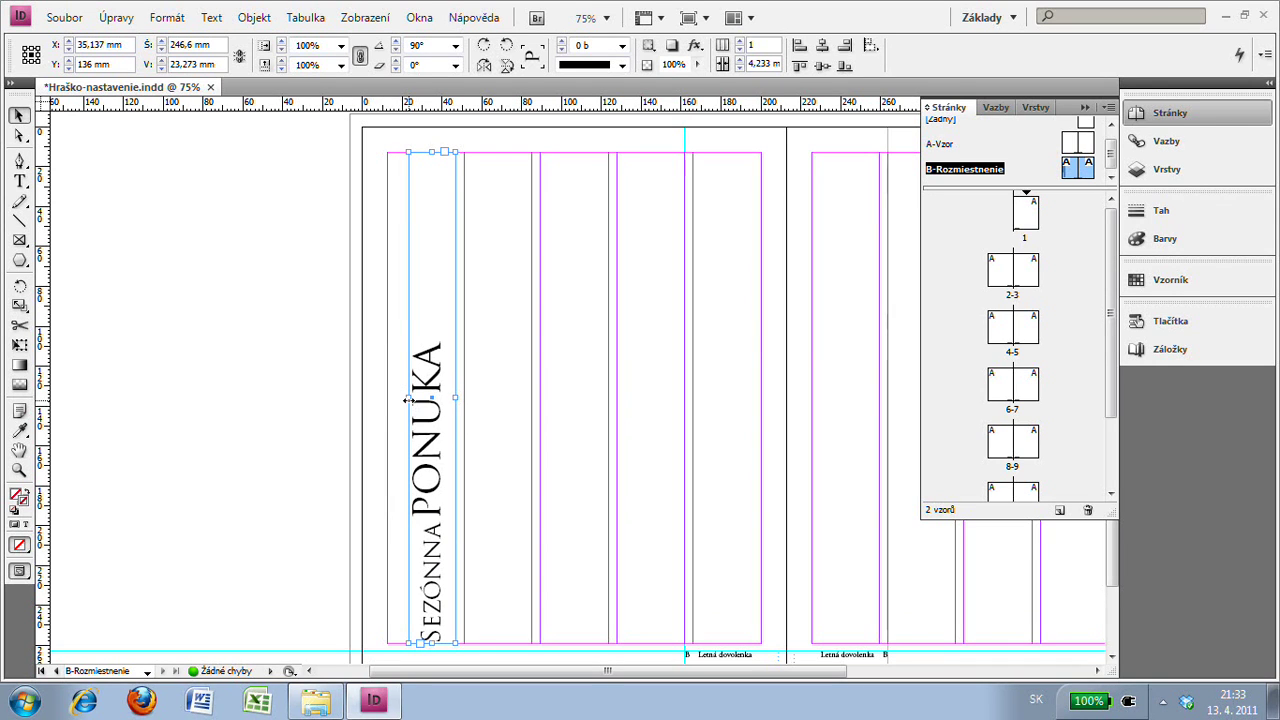
click(19, 181)
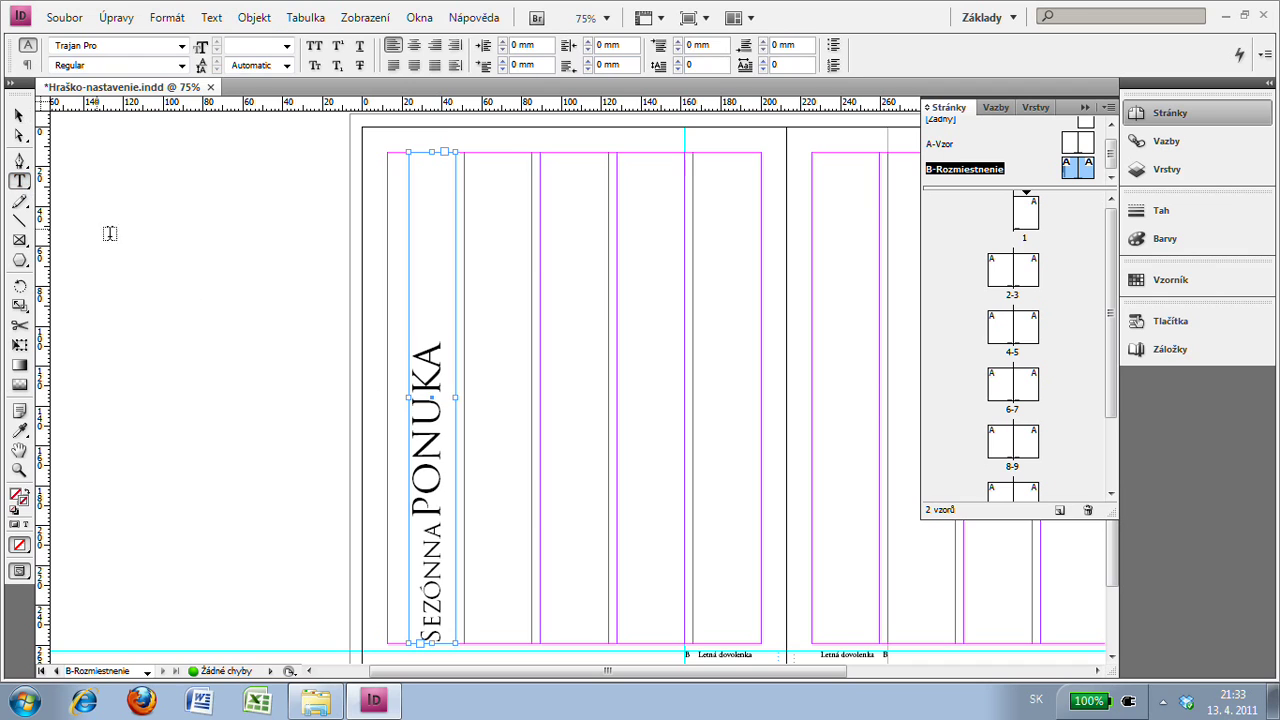
click(413, 46)
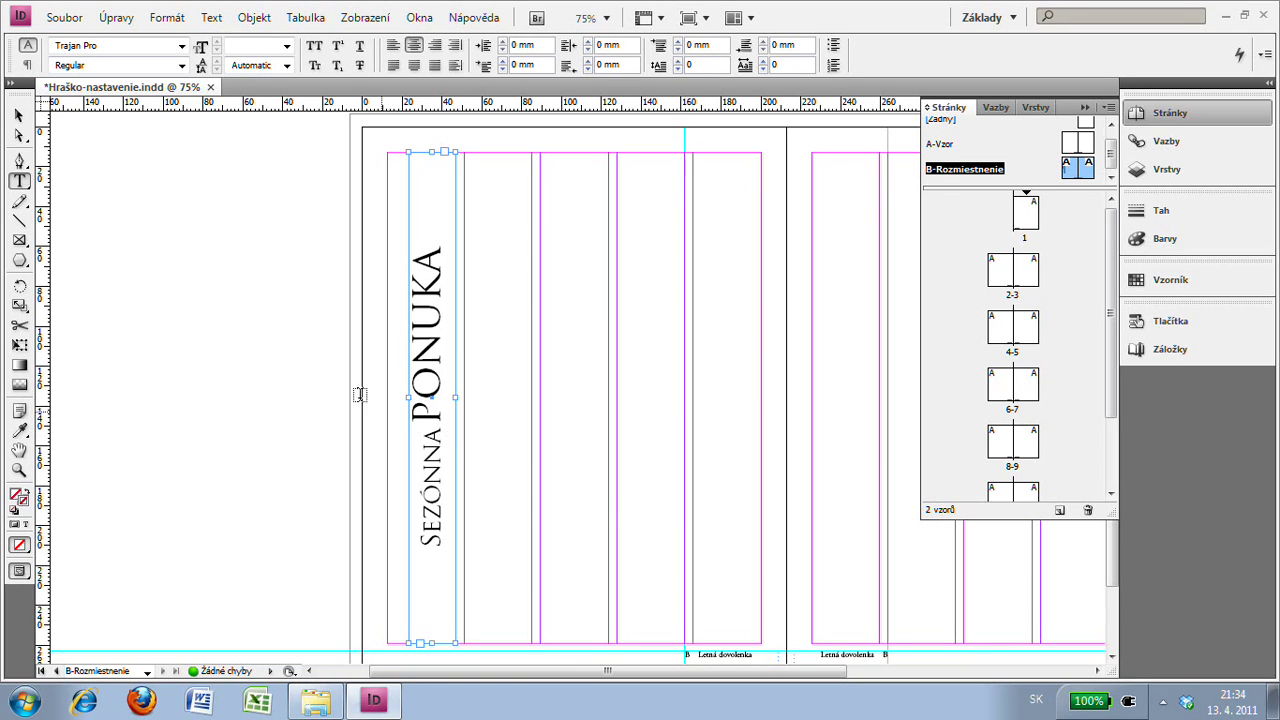
click(21, 116)
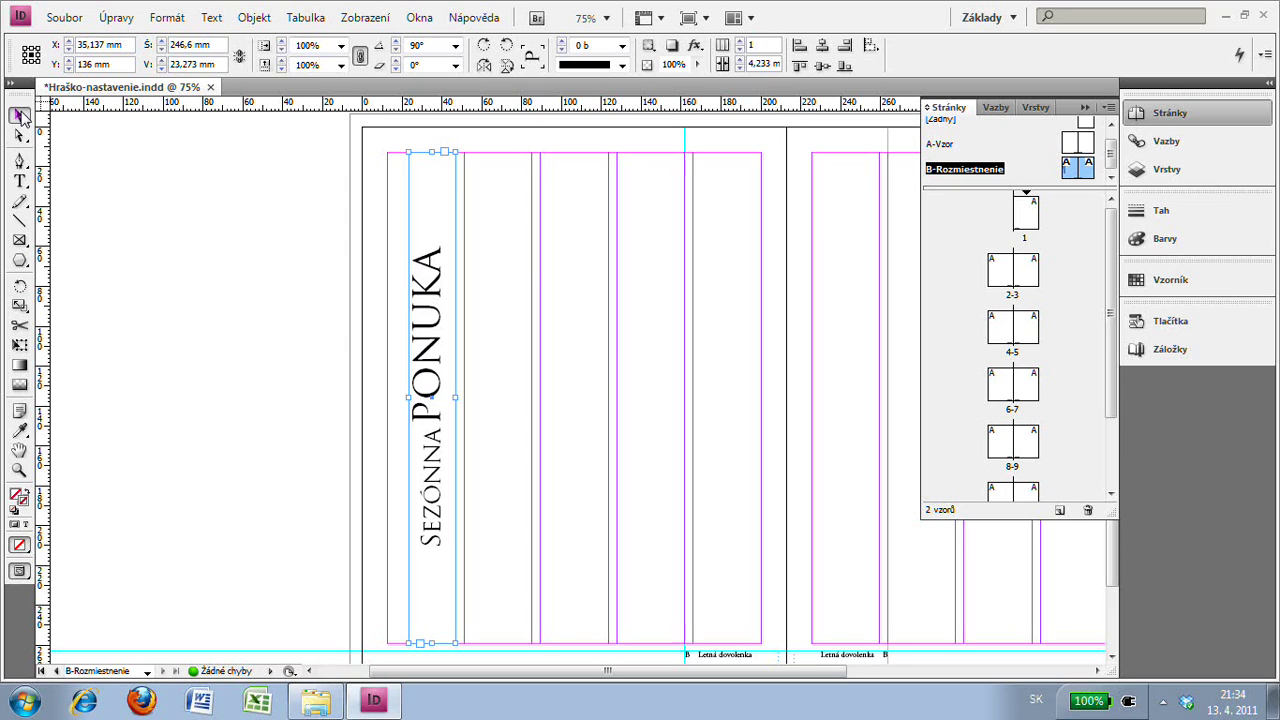
click(231, 220)
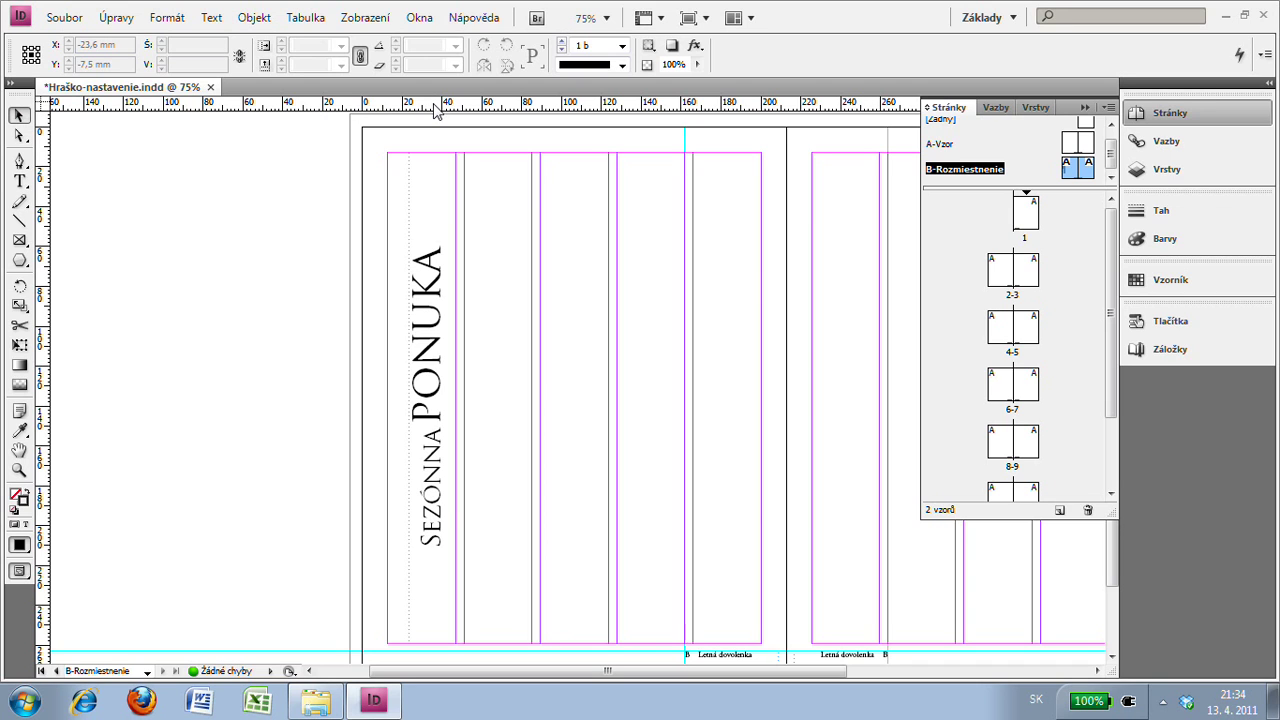
Step: Add a horizontal ruler guide to the left page at Y 140 mm
drag(433, 103, 512, 404)
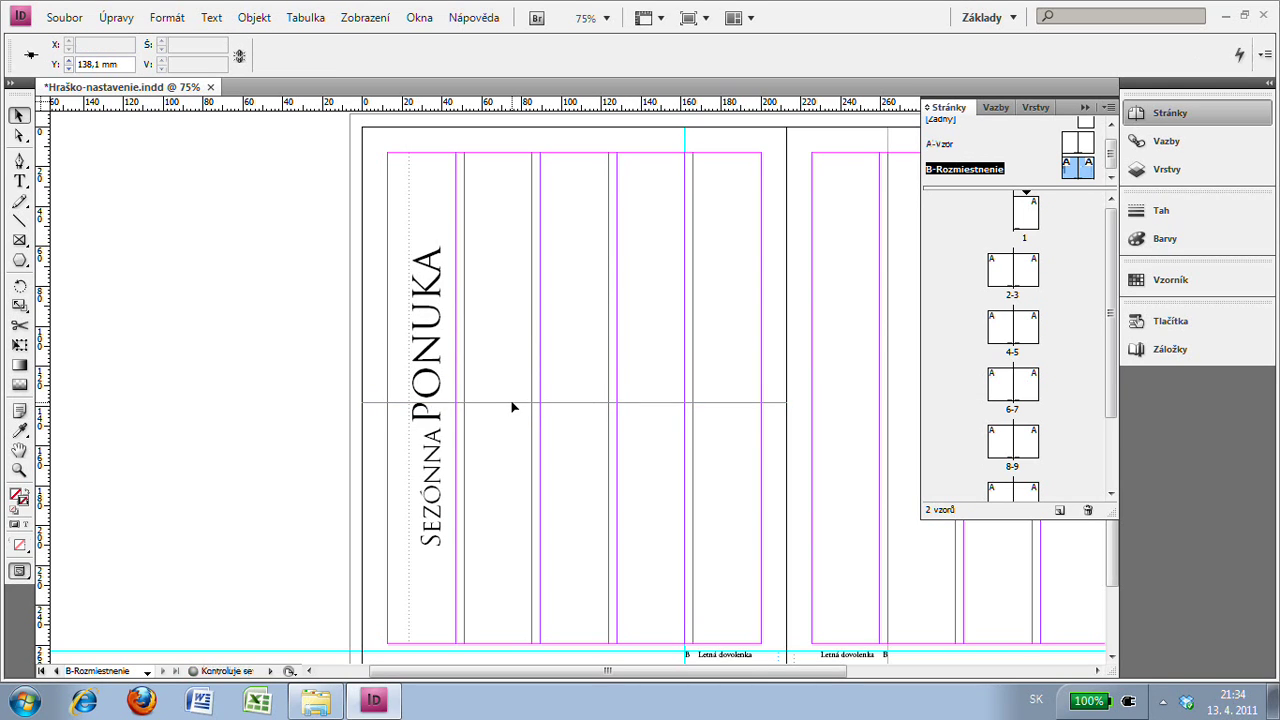
double_click(96, 64)
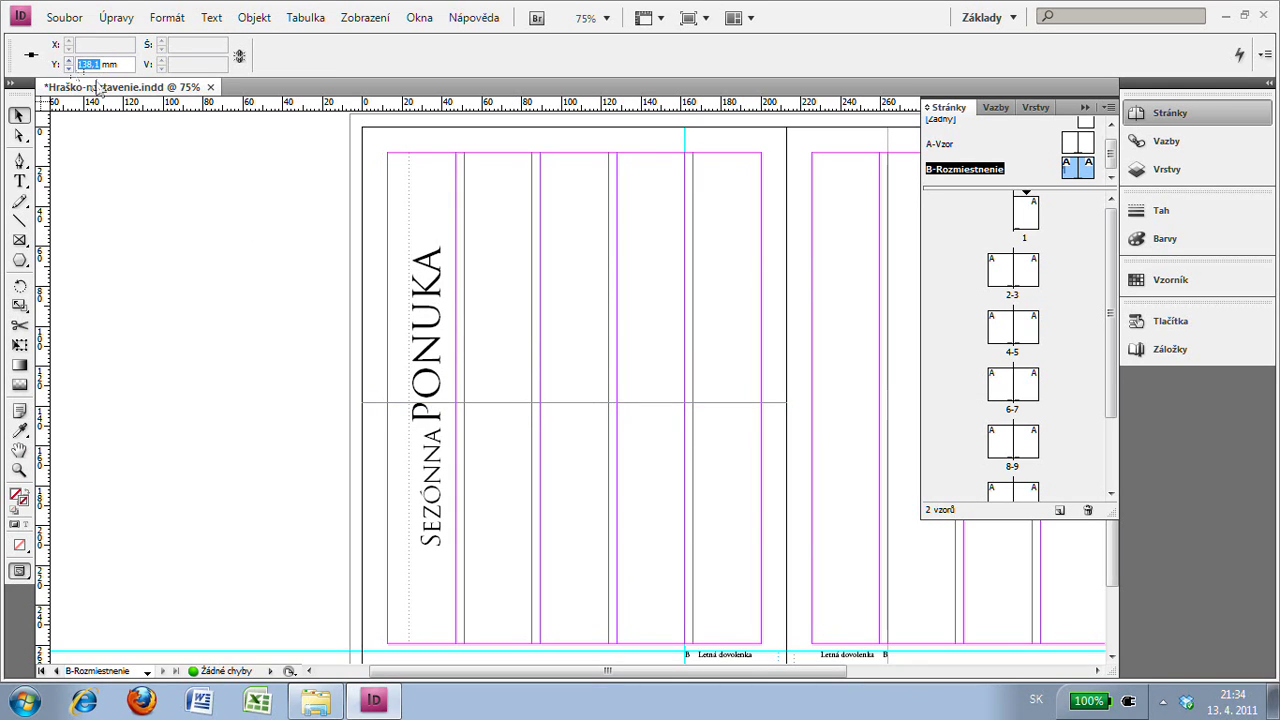
text(1)
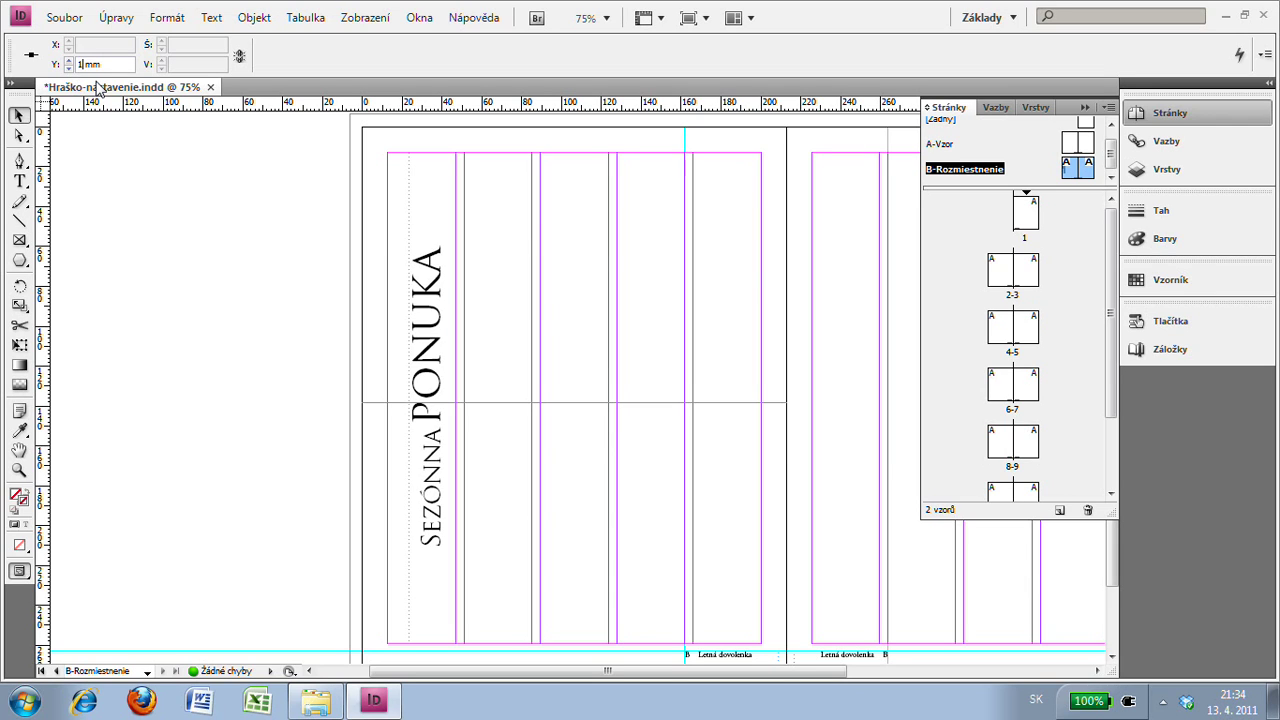
text(40 mm)
key(Return)
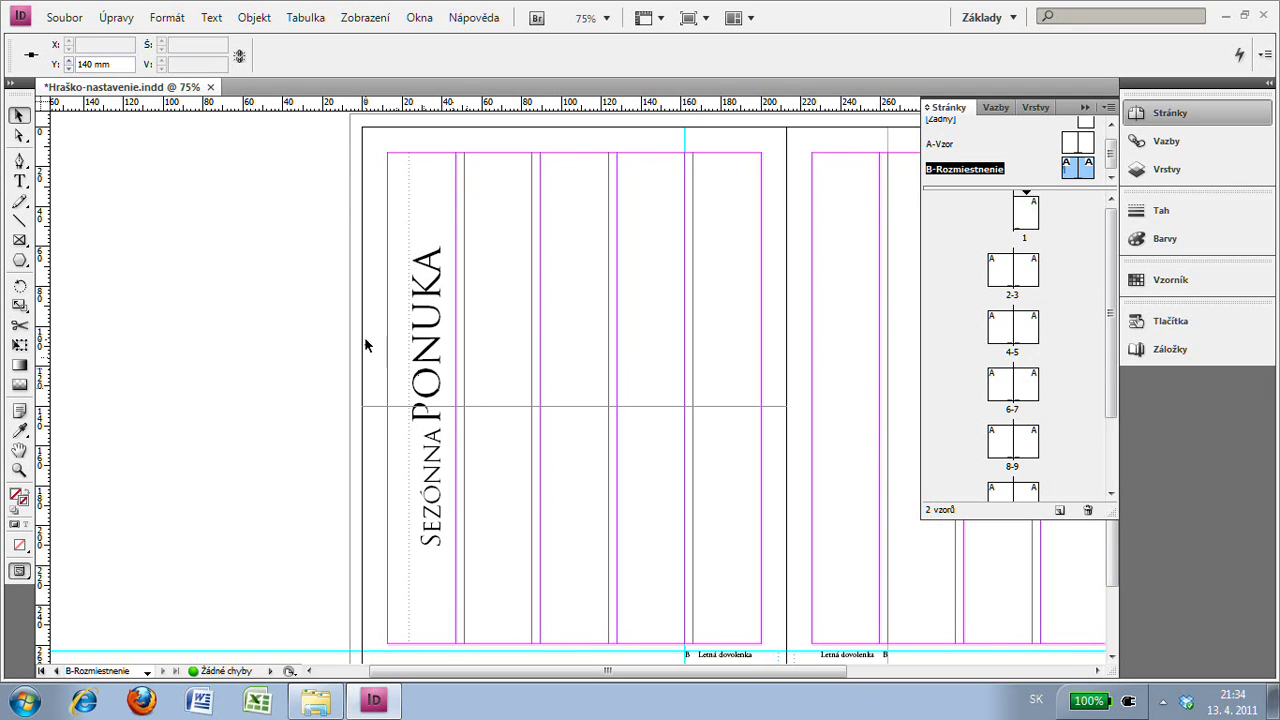
Step: Draw a rectangular placeholder frame over the left page's second and third columns, from above the page's top edge to the 140 mm guide, about 72 by 146.4 mm
click(20, 241)
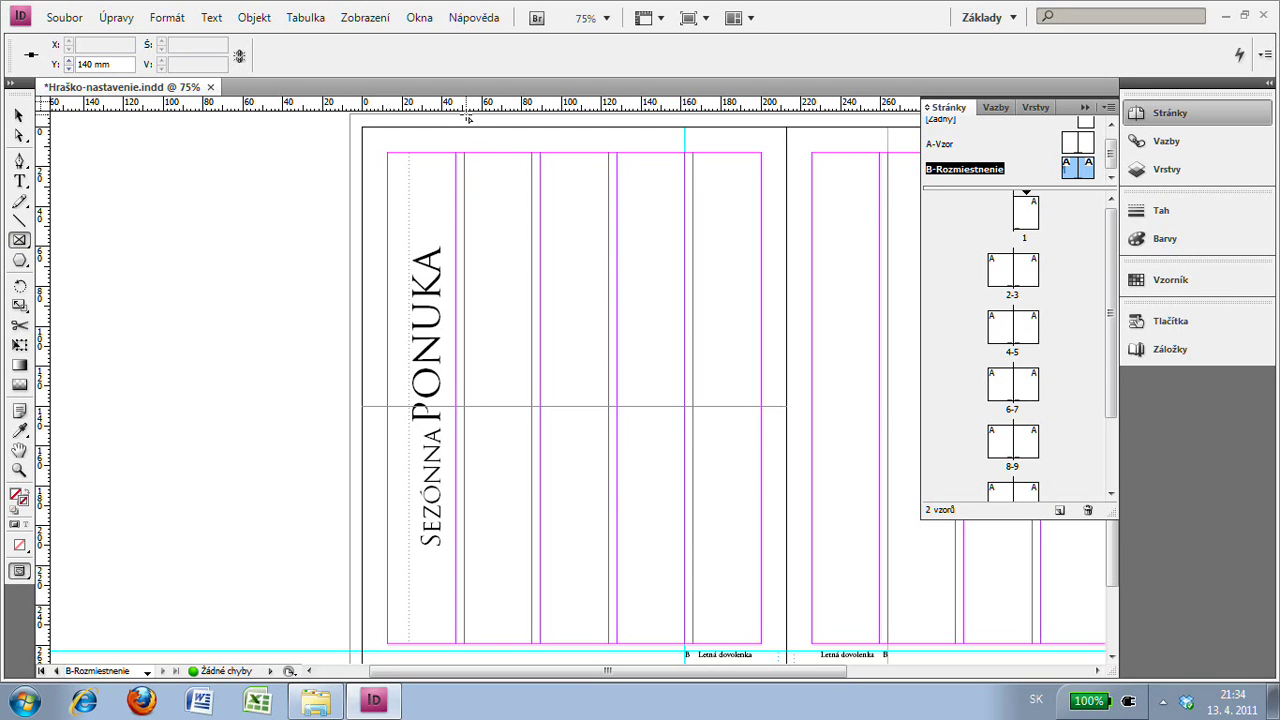
drag(466, 118, 608, 406)
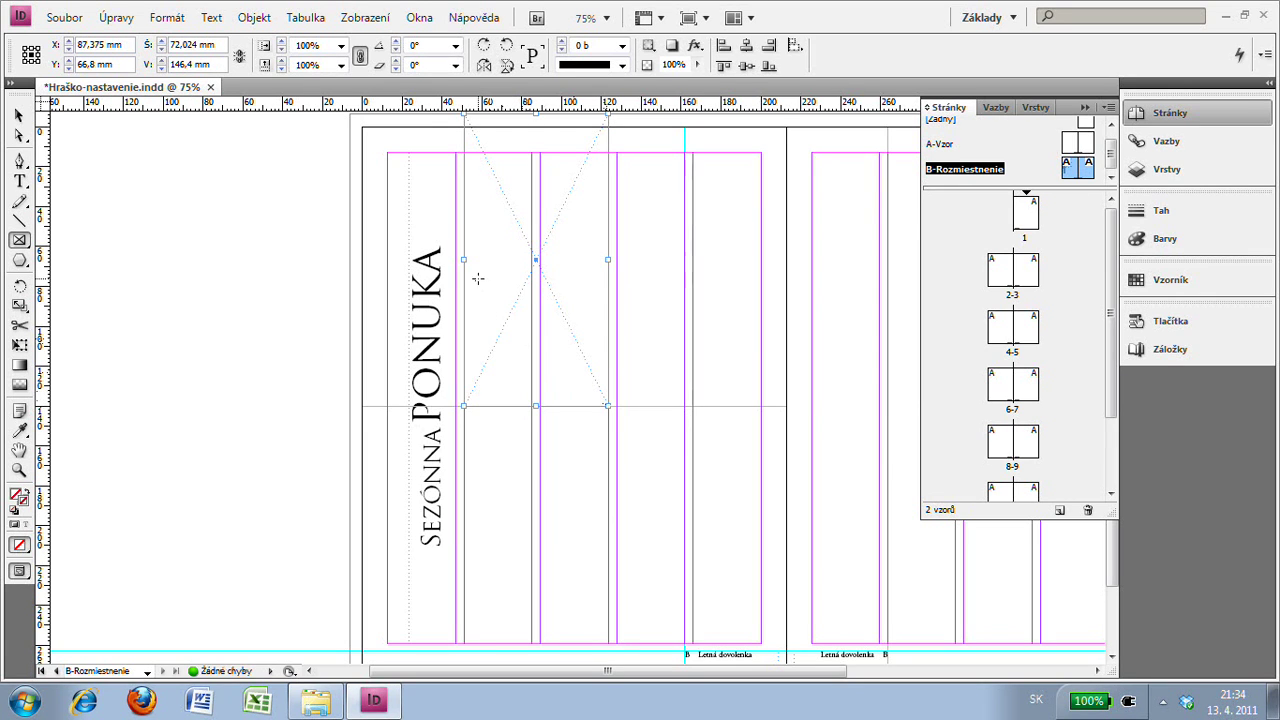
drag(463, 260, 458, 260)
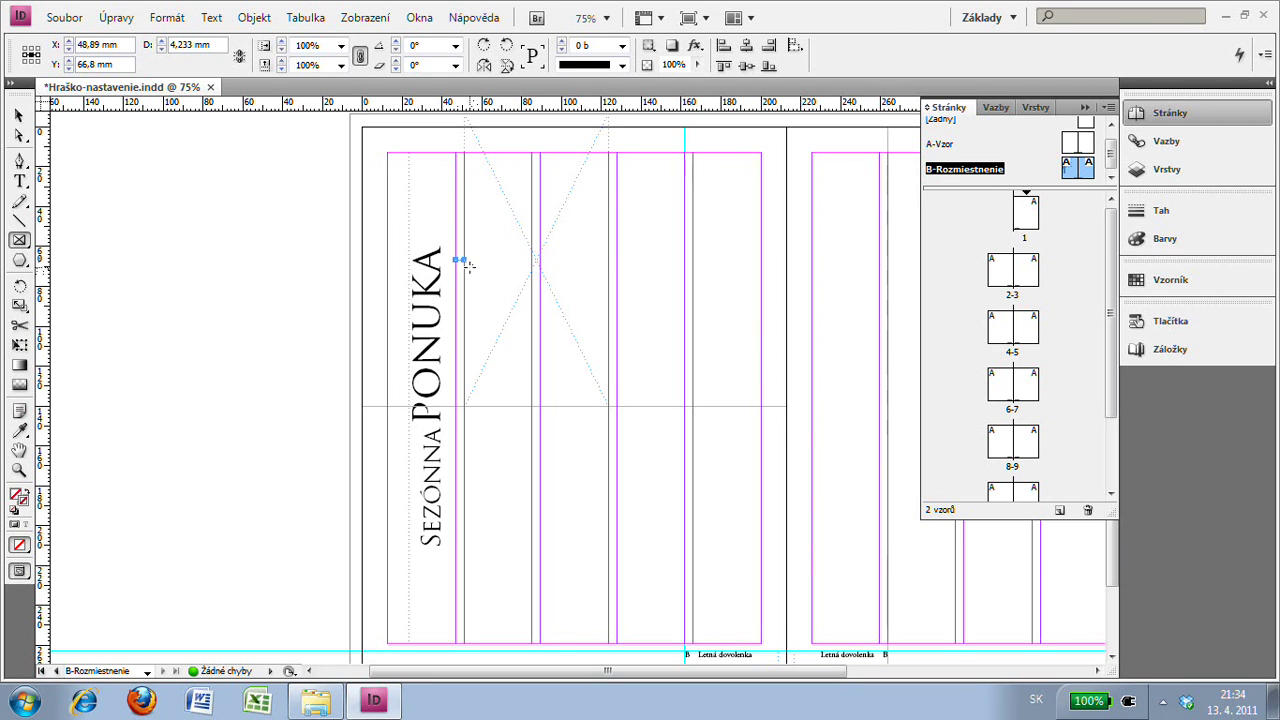
click(19, 115)
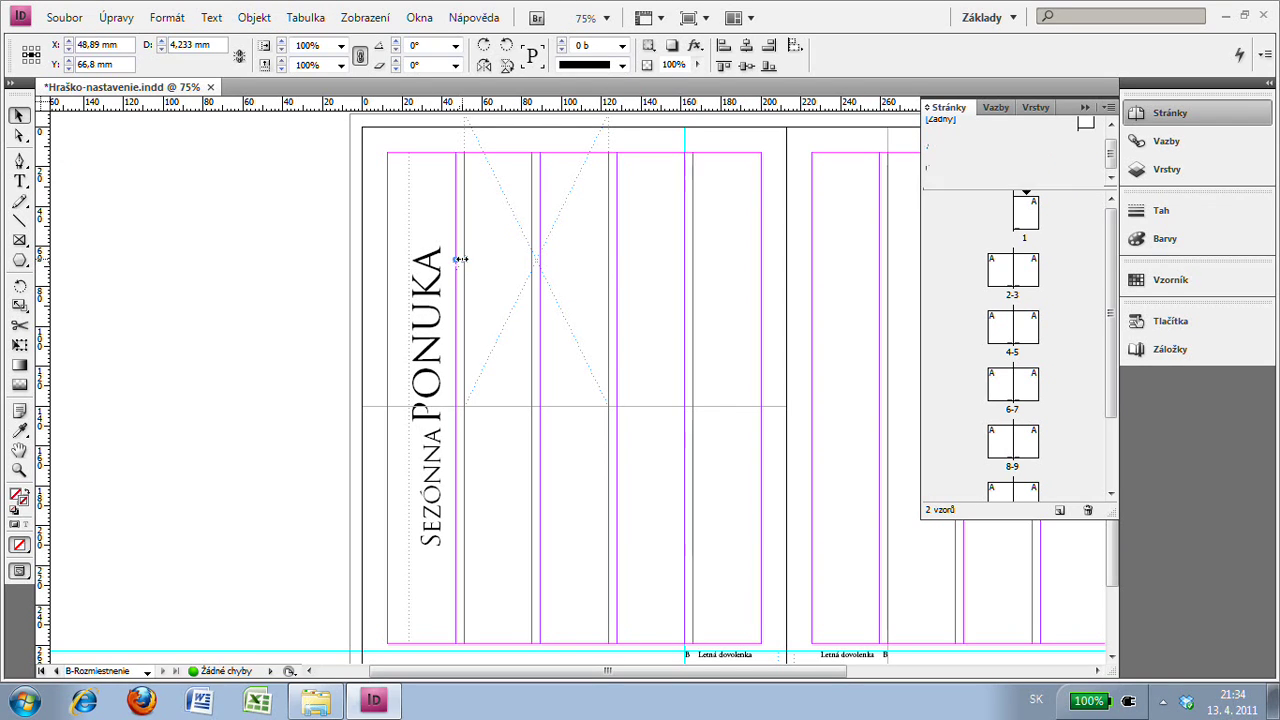
key(Delete)
Step: Extend the left page's placeholder frame leftward to the first column's right edge, making it about 76.6 mm wide
click(480, 251)
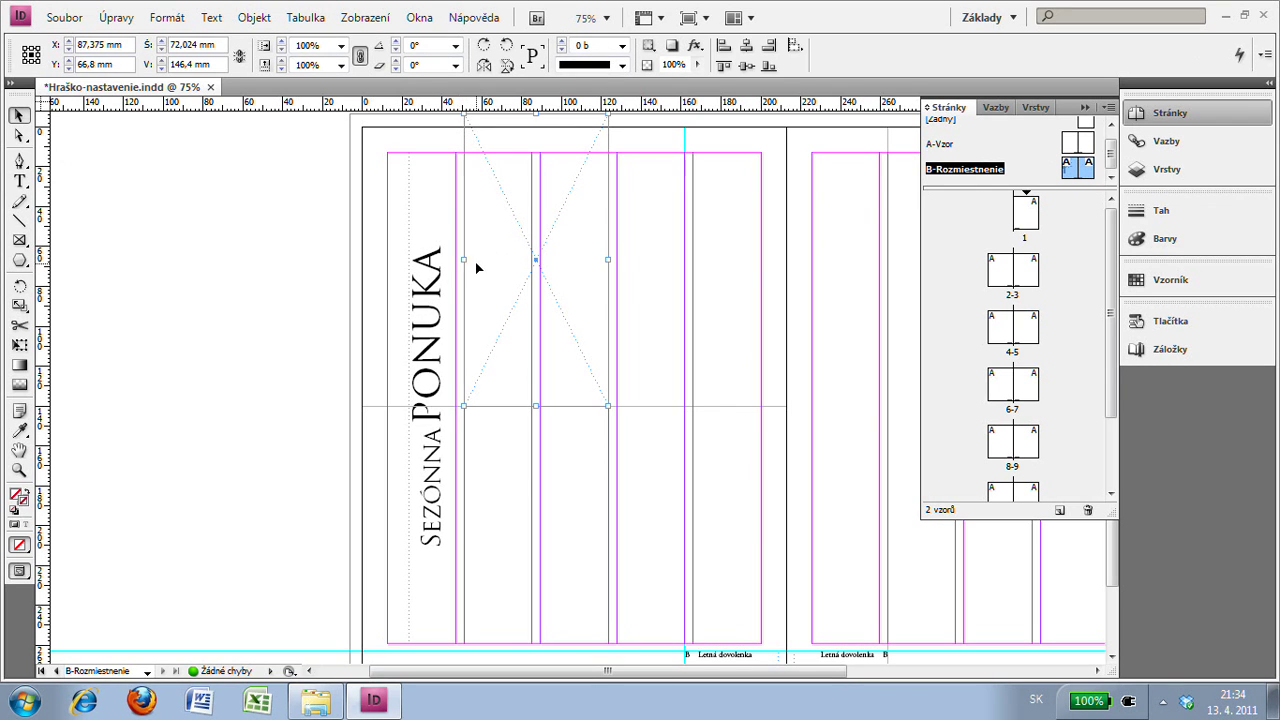
drag(463, 259, 456, 260)
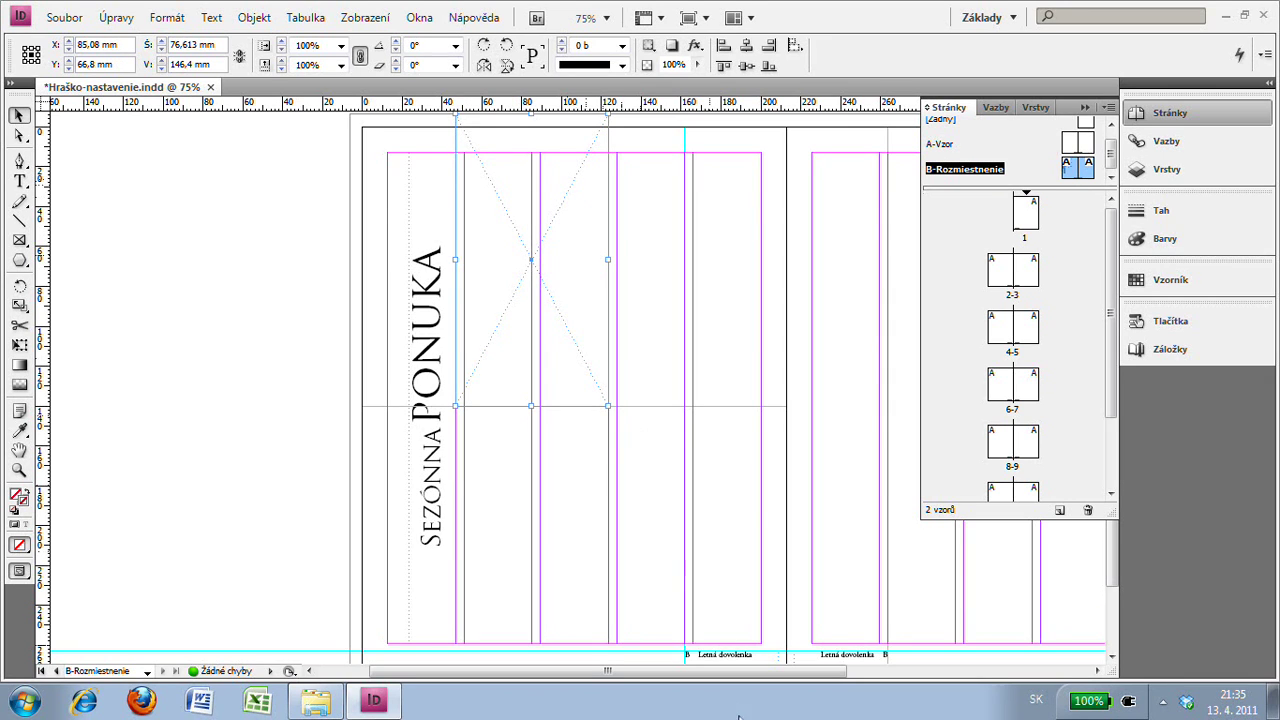
Step: Add a horizontal ruler guide to the right page and set its Y position to 190 mm
drag(758, 678, 885, 683)
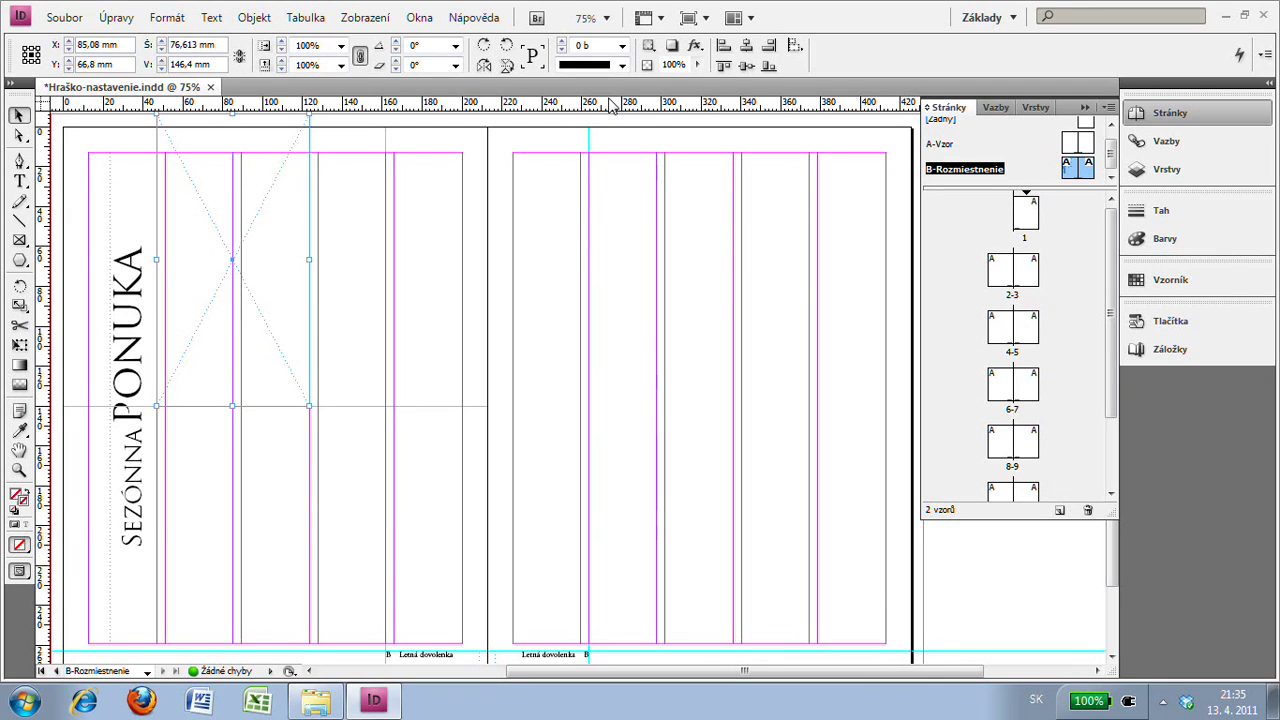
drag(605, 108, 730, 508)
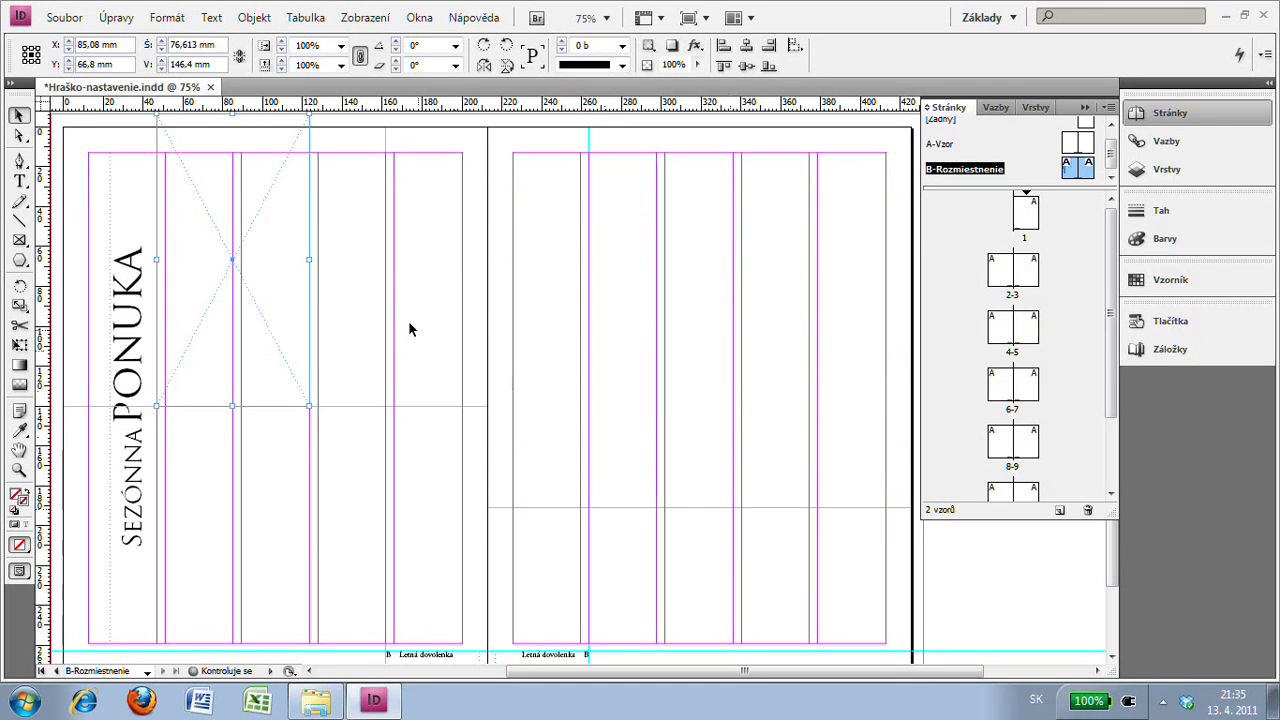
click(710, 507)
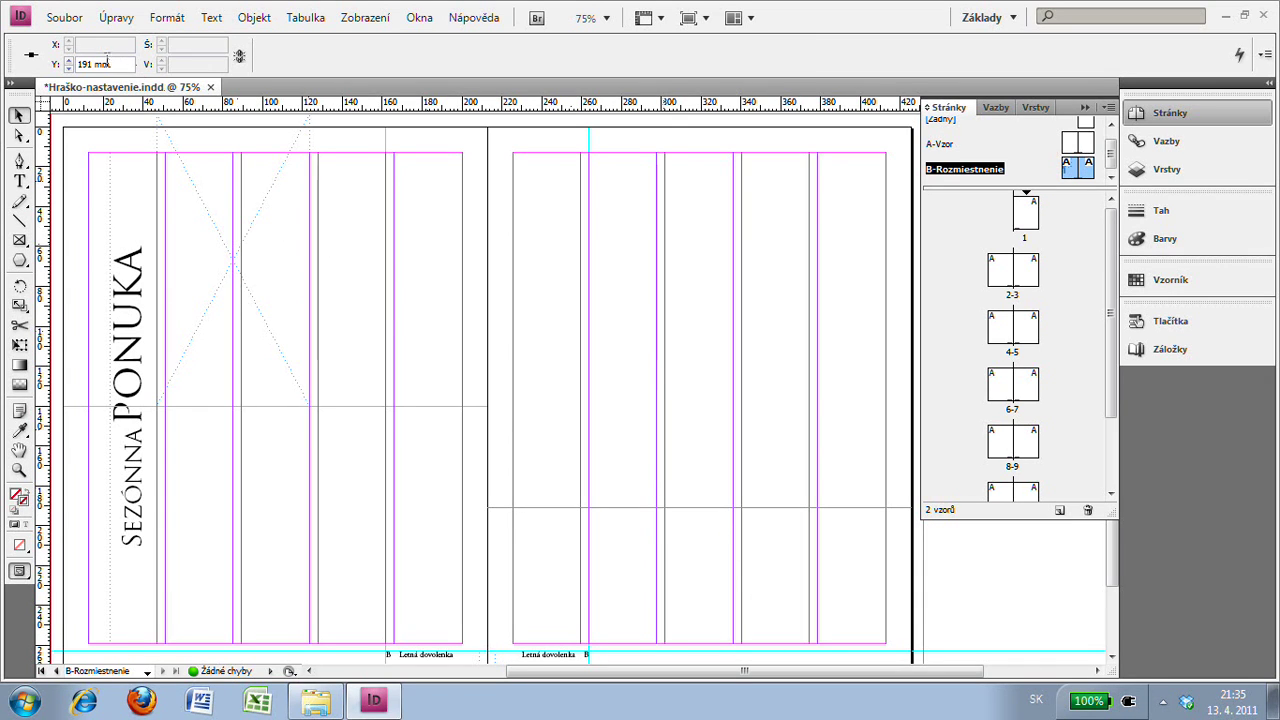
drag(92, 64, 70, 68)
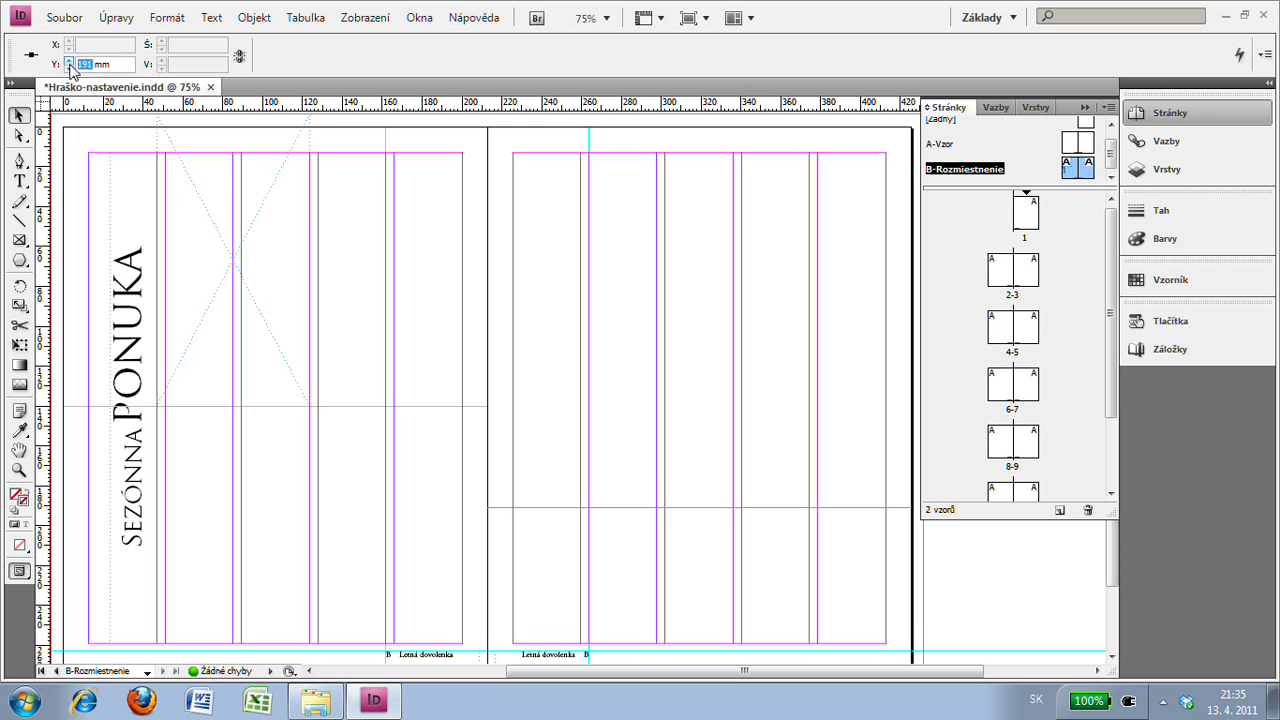
text(190)
key(Return)
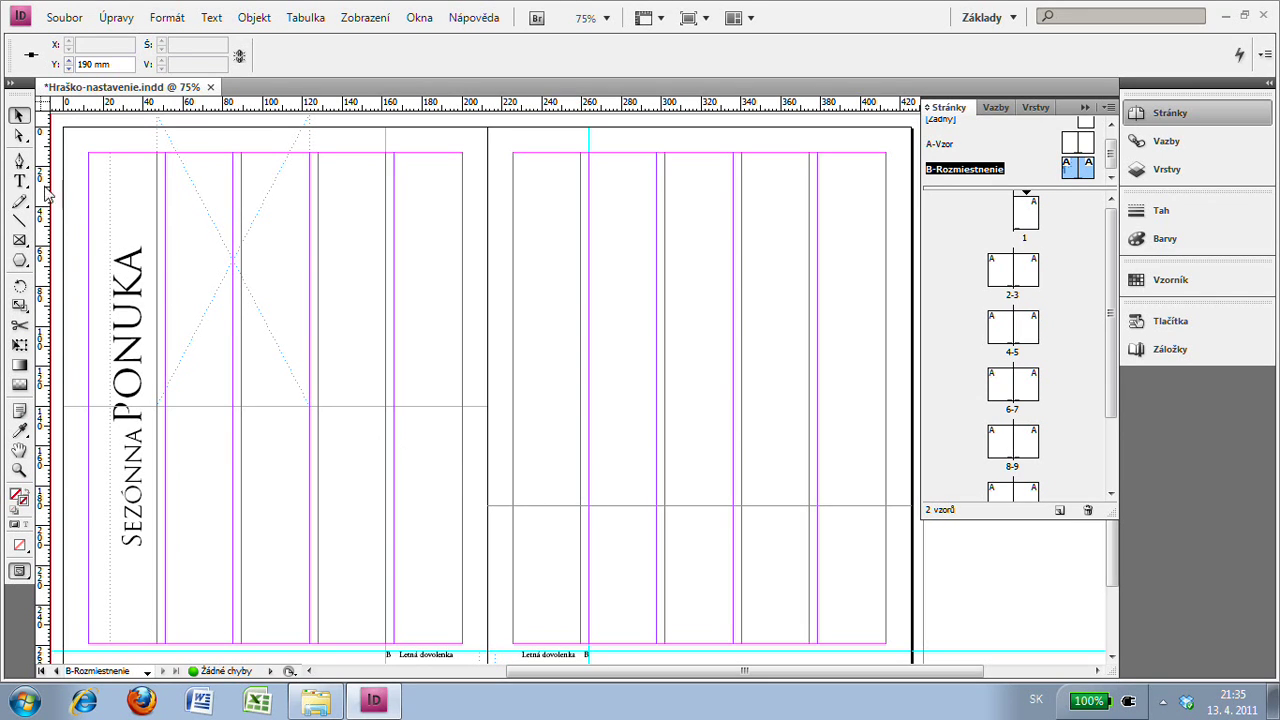
Step: Draw a rectangular placeholder frame across the right page from the 190 mm guide down to the bleed corner, about 219.1 by 92.6 mm
click(19, 240)
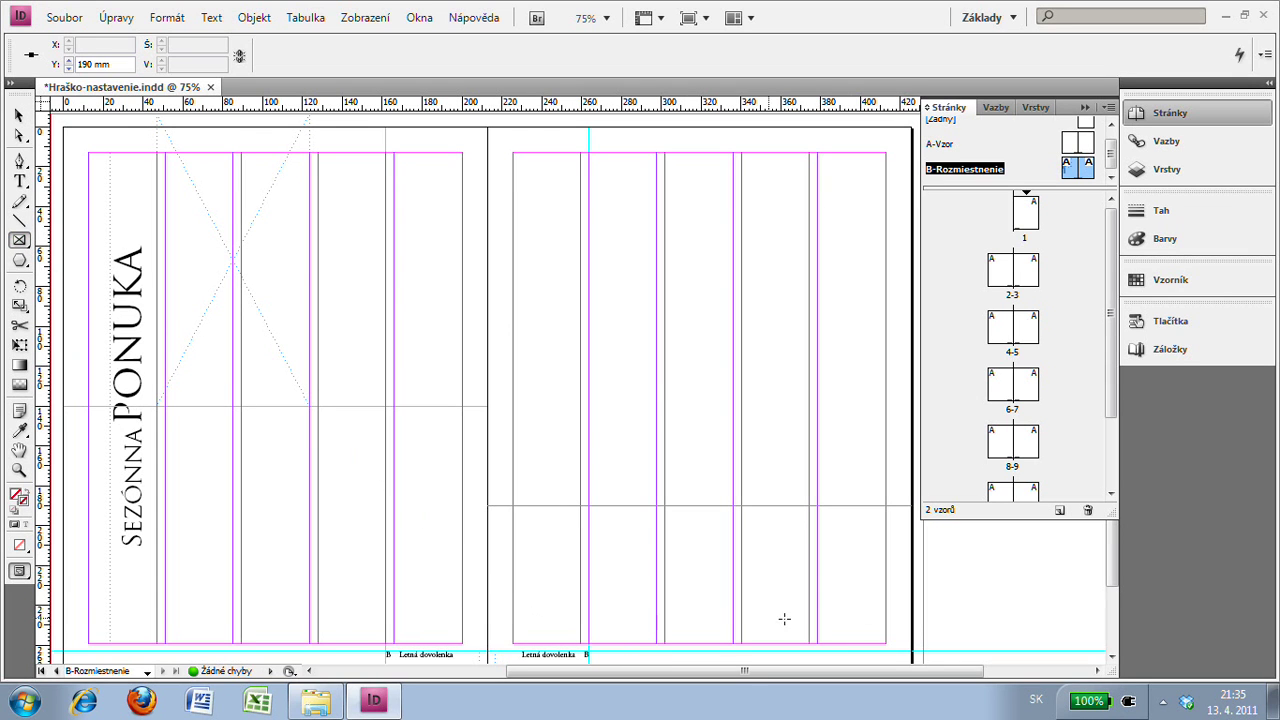
drag(1120, 580, 1114, 599)
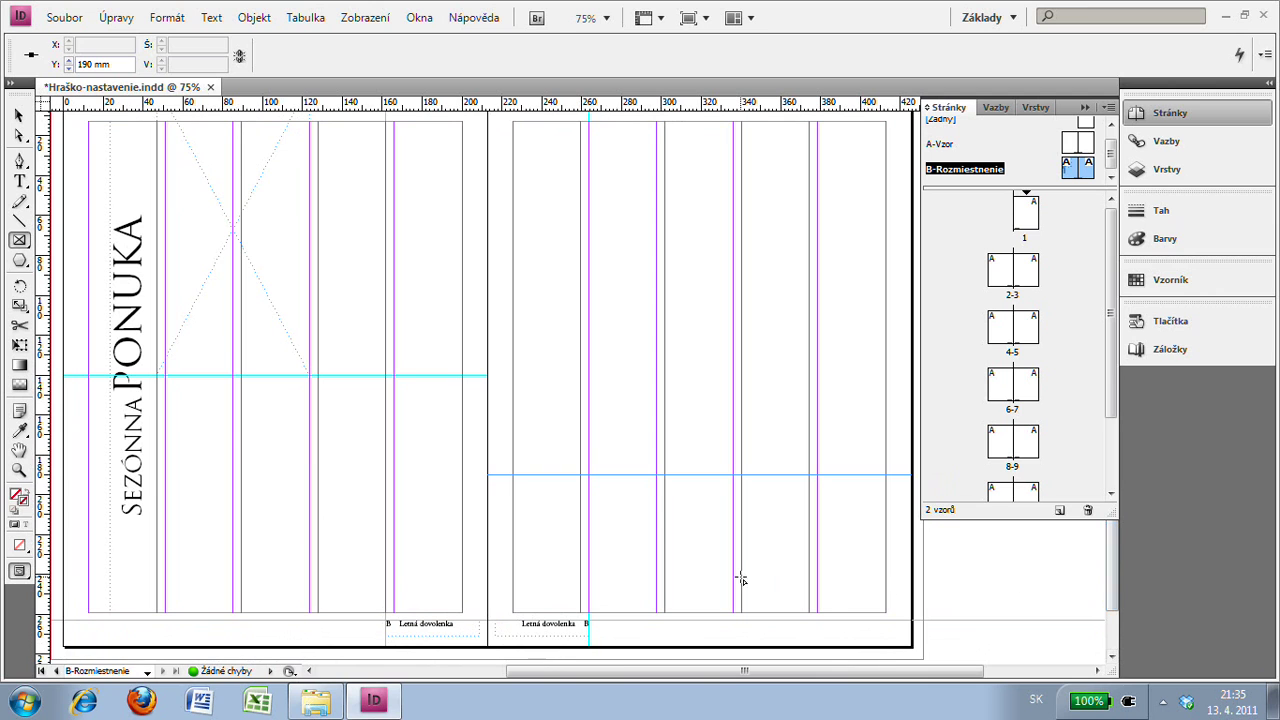
drag(884, 676, 905, 676)
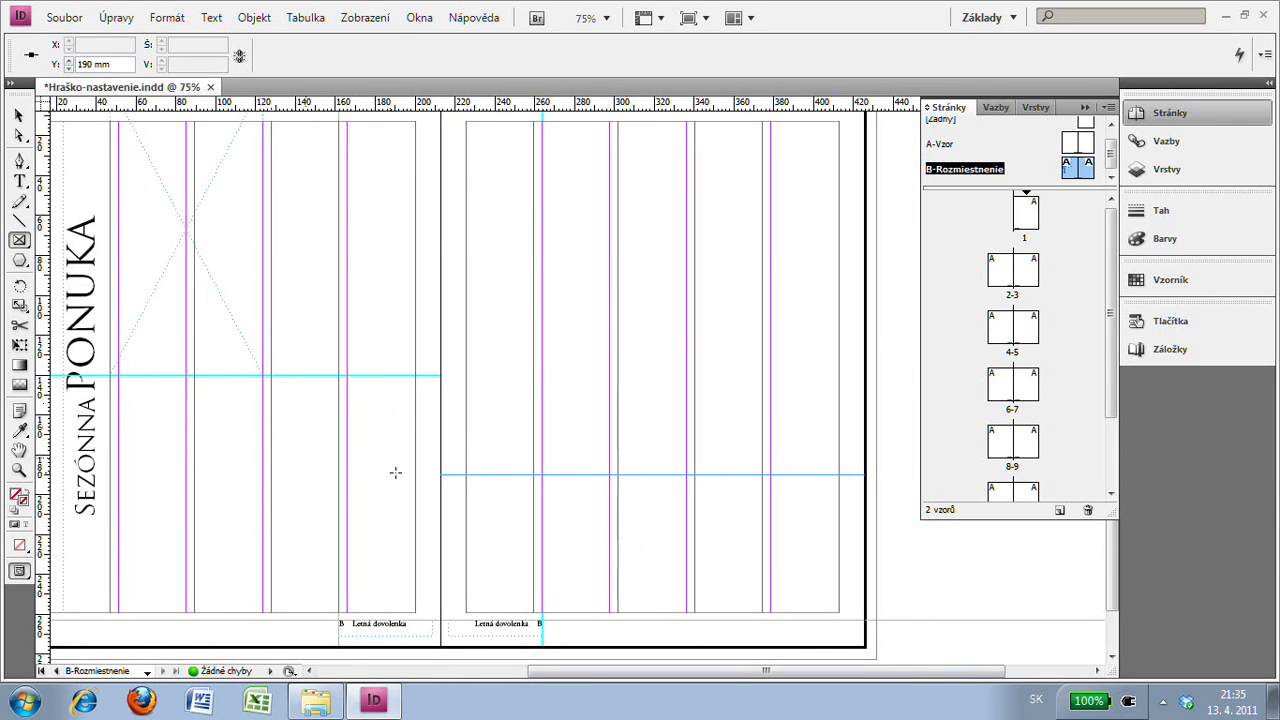
drag(444, 476, 876, 660)
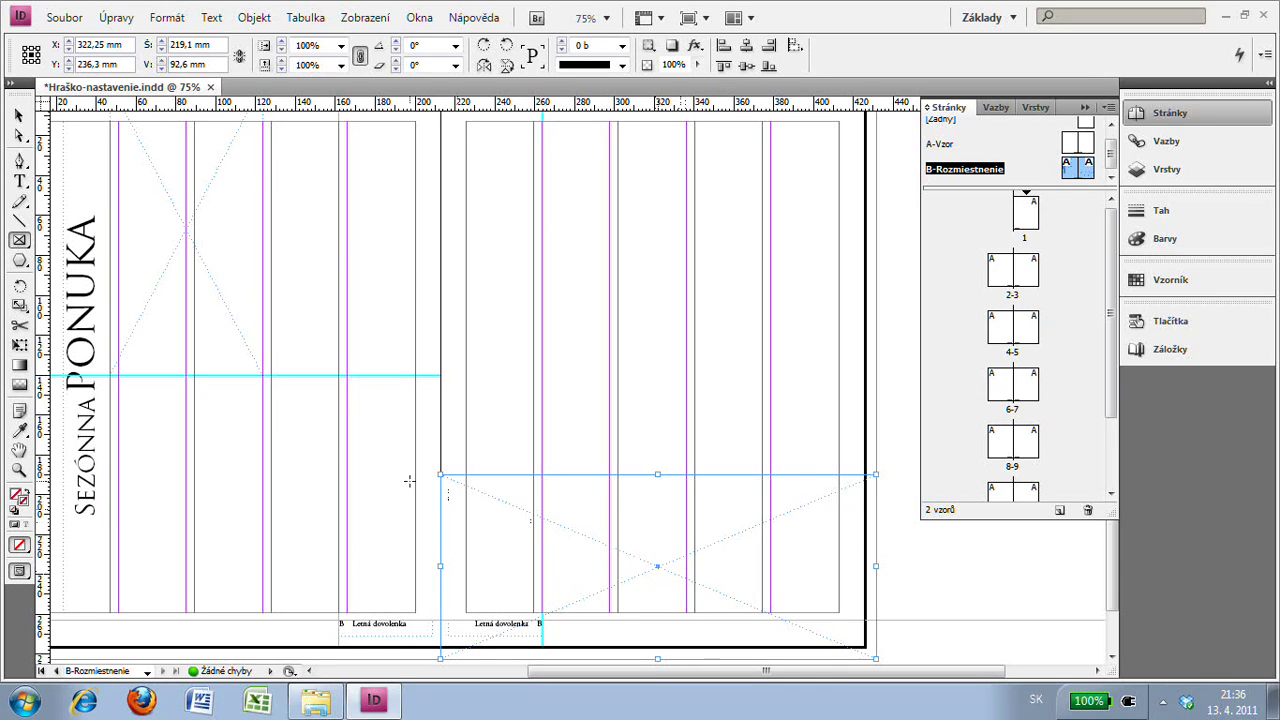
Step: Apply bounding-box text wrap to the left page's placeholder frame, with unlinked offsets and a bottom offset of 4 mm
click(19, 115)
click(182, 247)
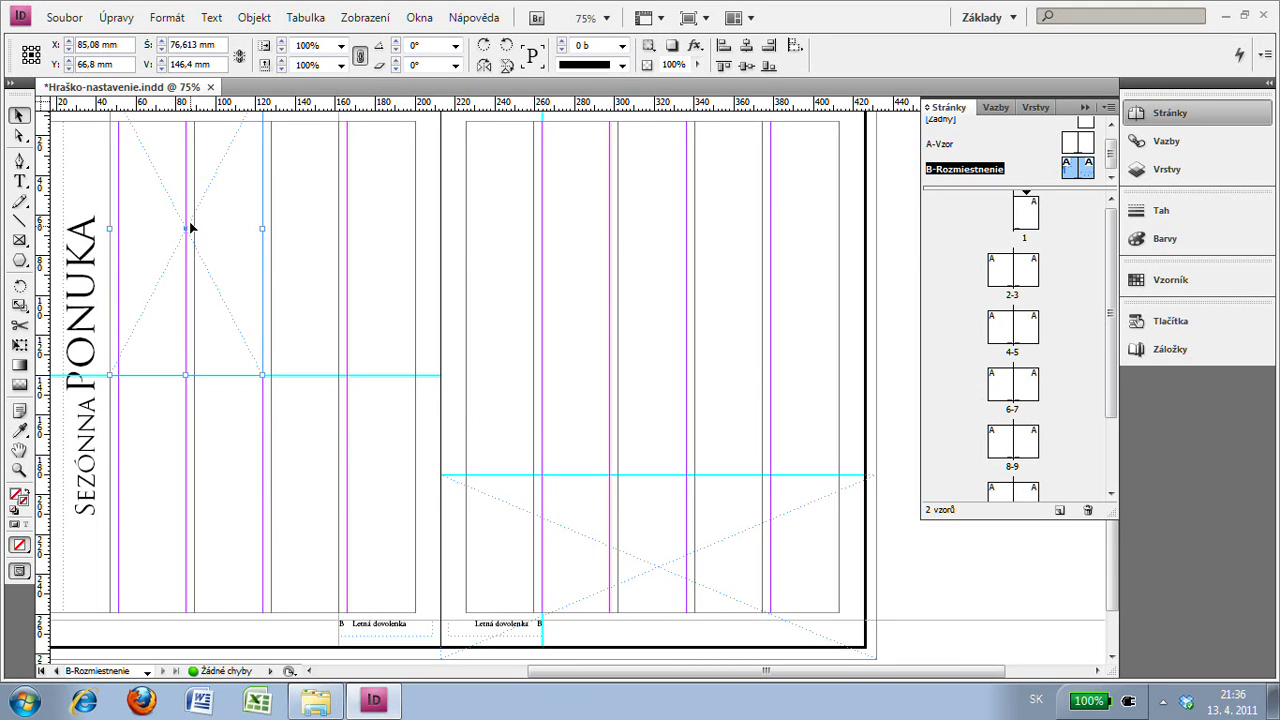
click(420, 18)
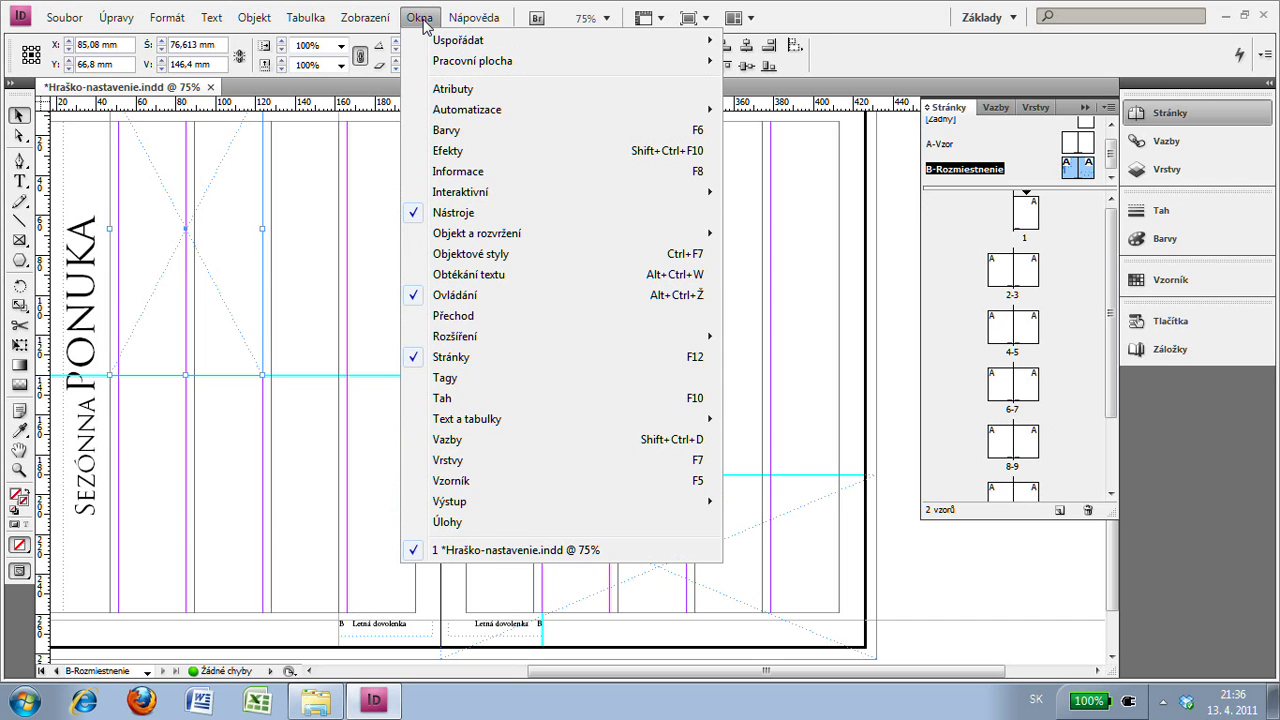
mouse_move(447, 109)
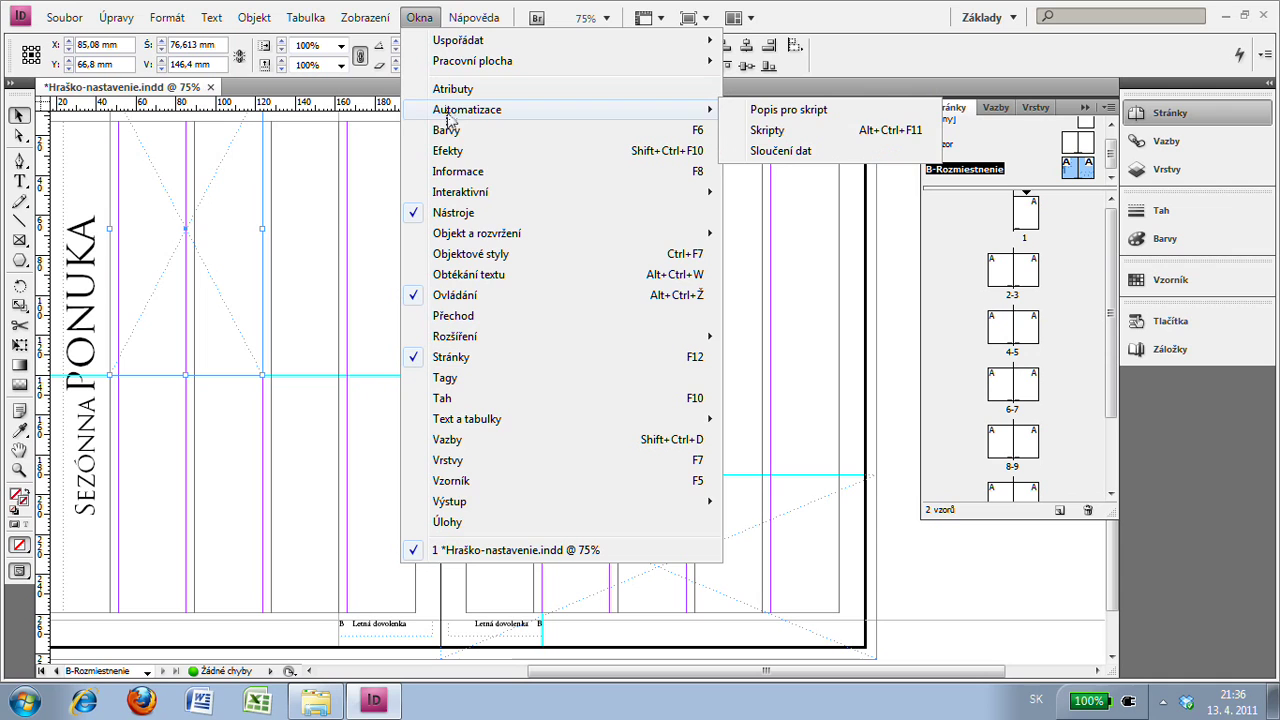
click(470, 278)
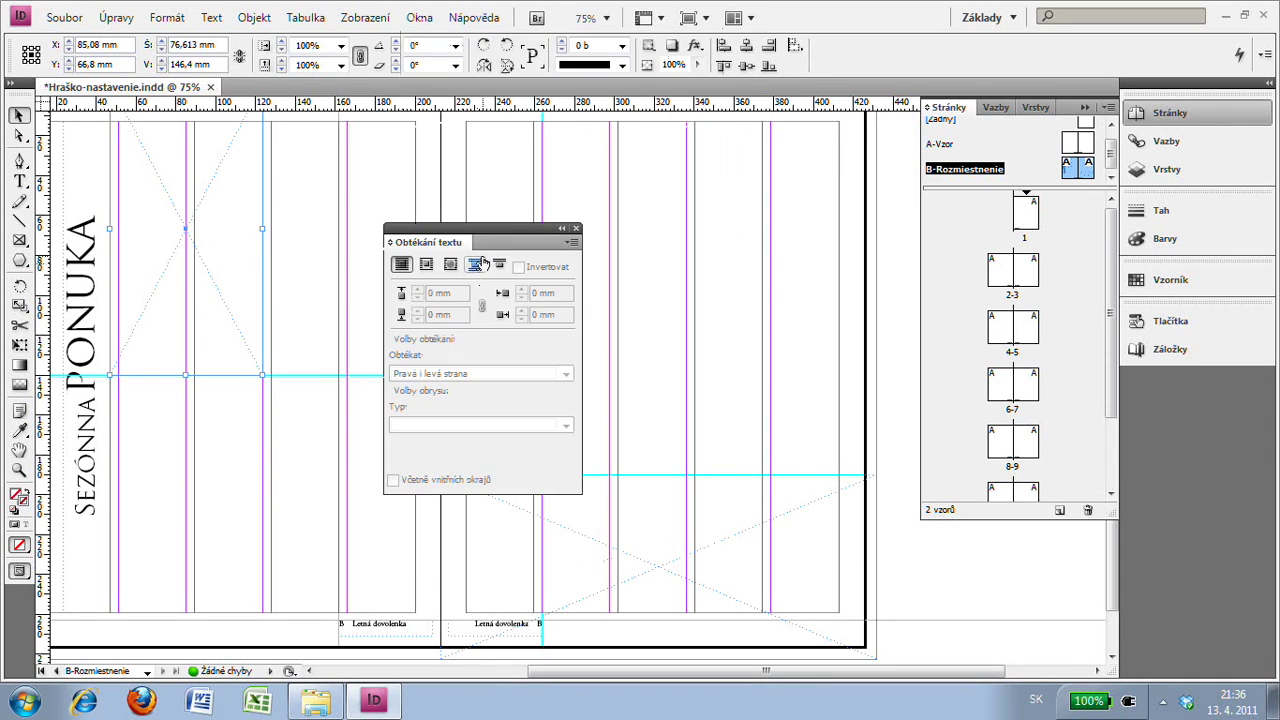
drag(480, 236, 448, 169)
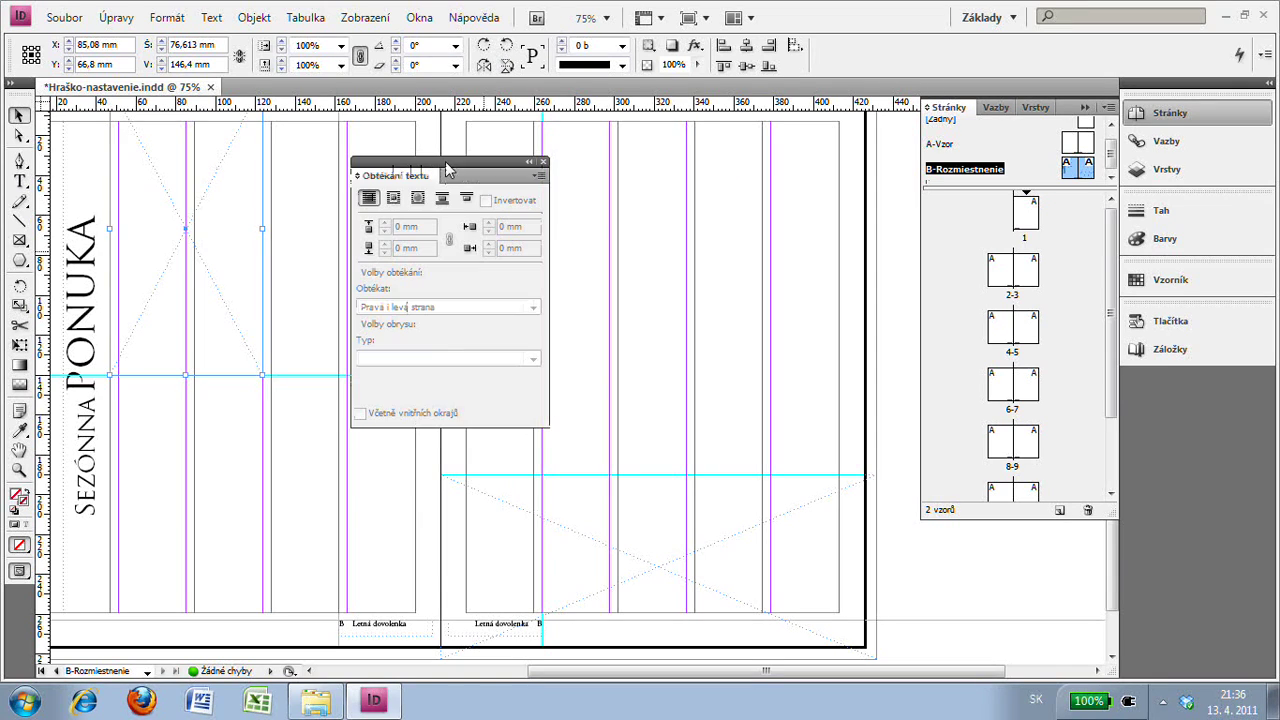
click(393, 199)
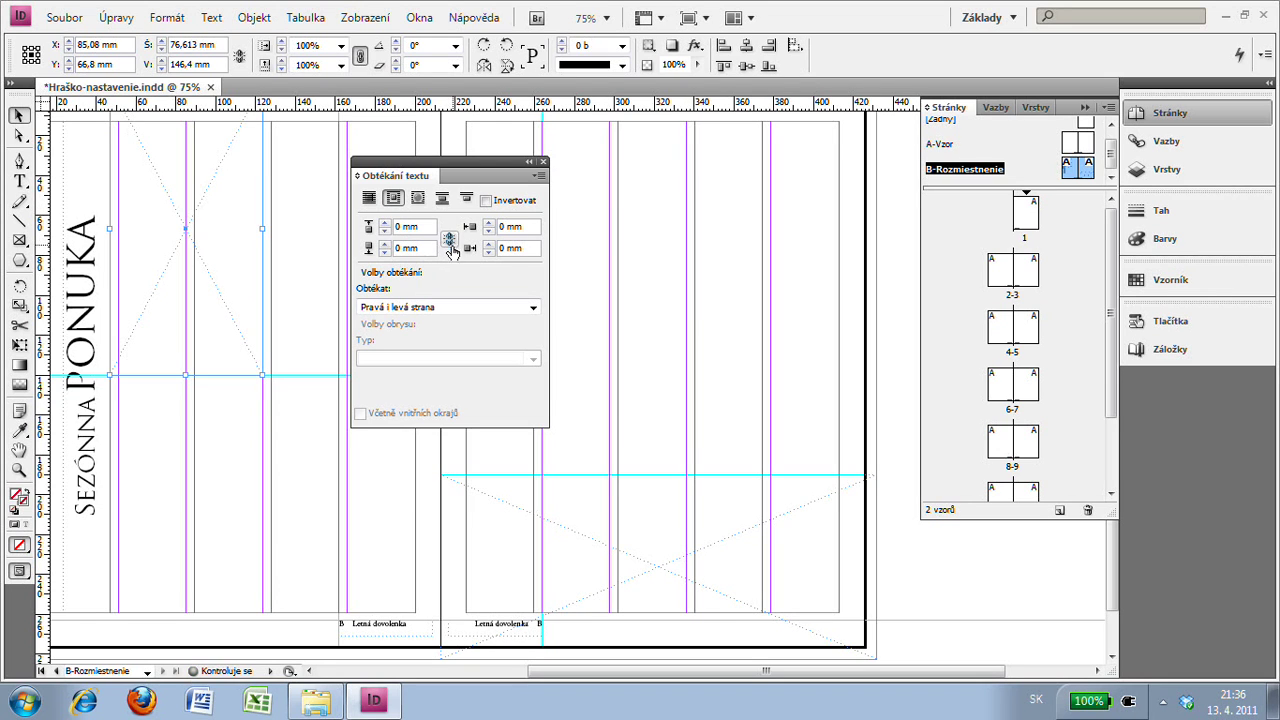
click(397, 249)
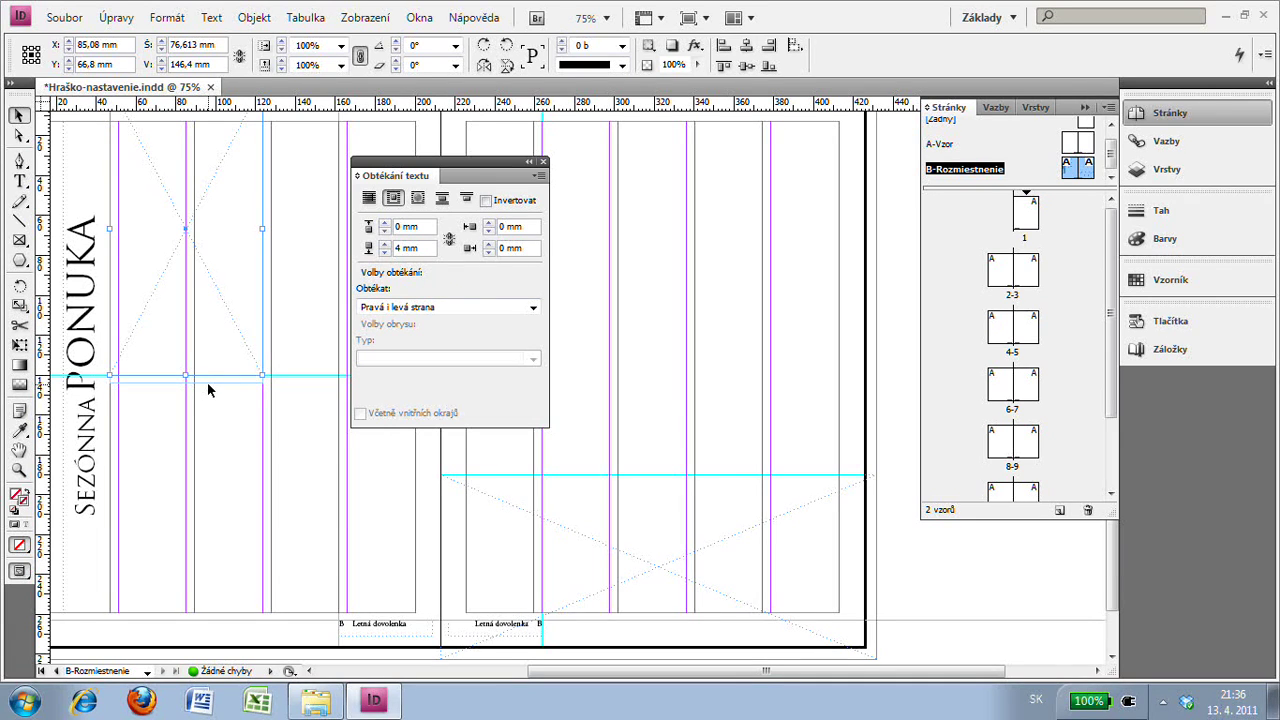
click(543, 161)
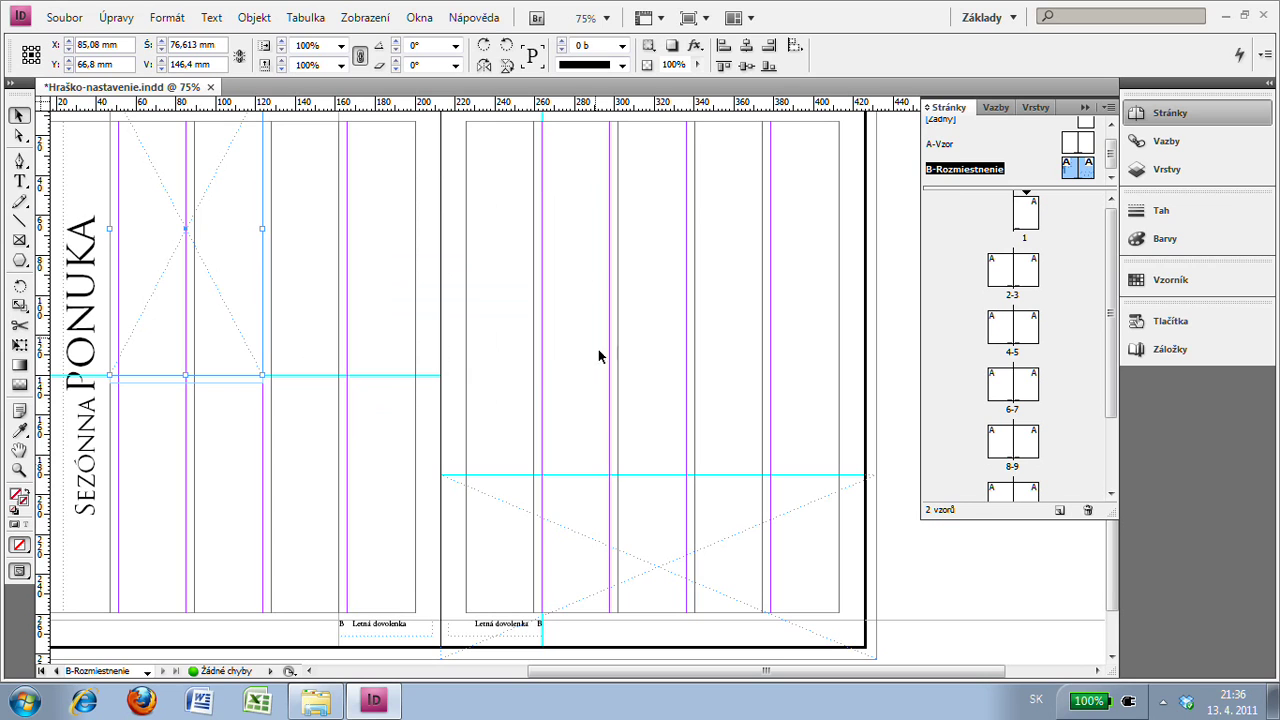
Step: Apply bounding-box text wrap to the right page's placeholder frame, with a top offset of 4 mm only
click(674, 568)
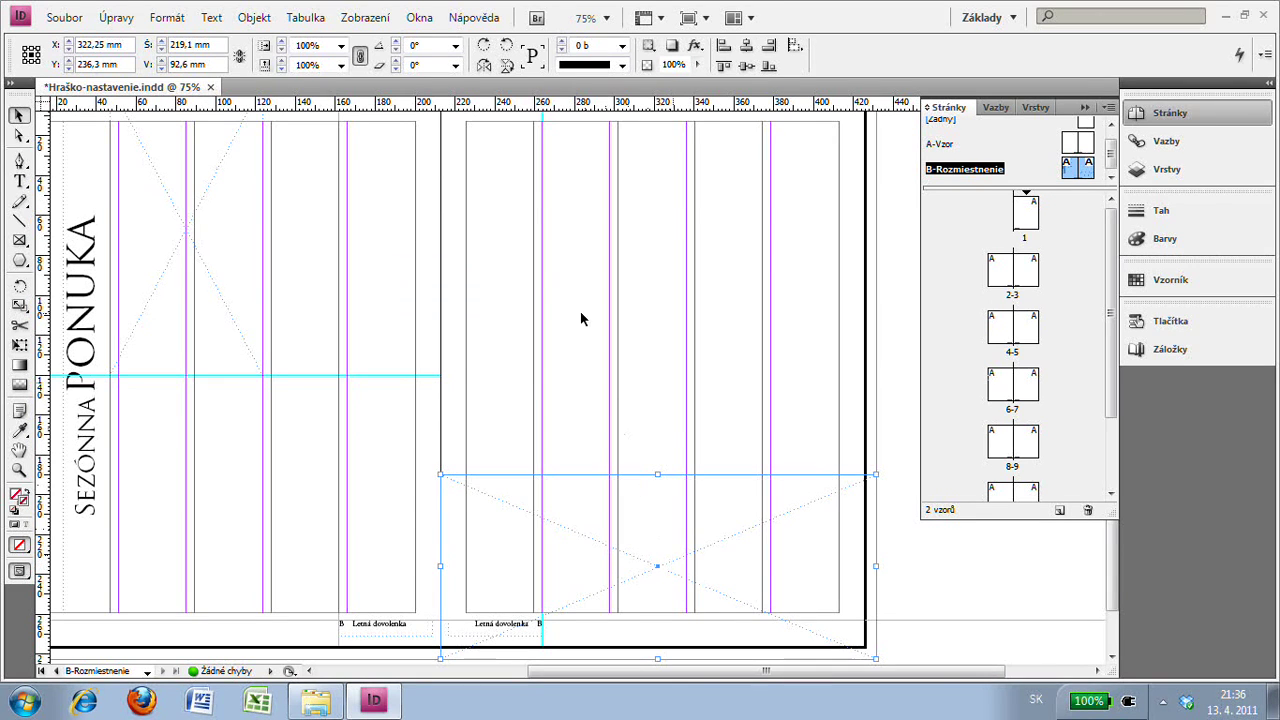
click(419, 17)
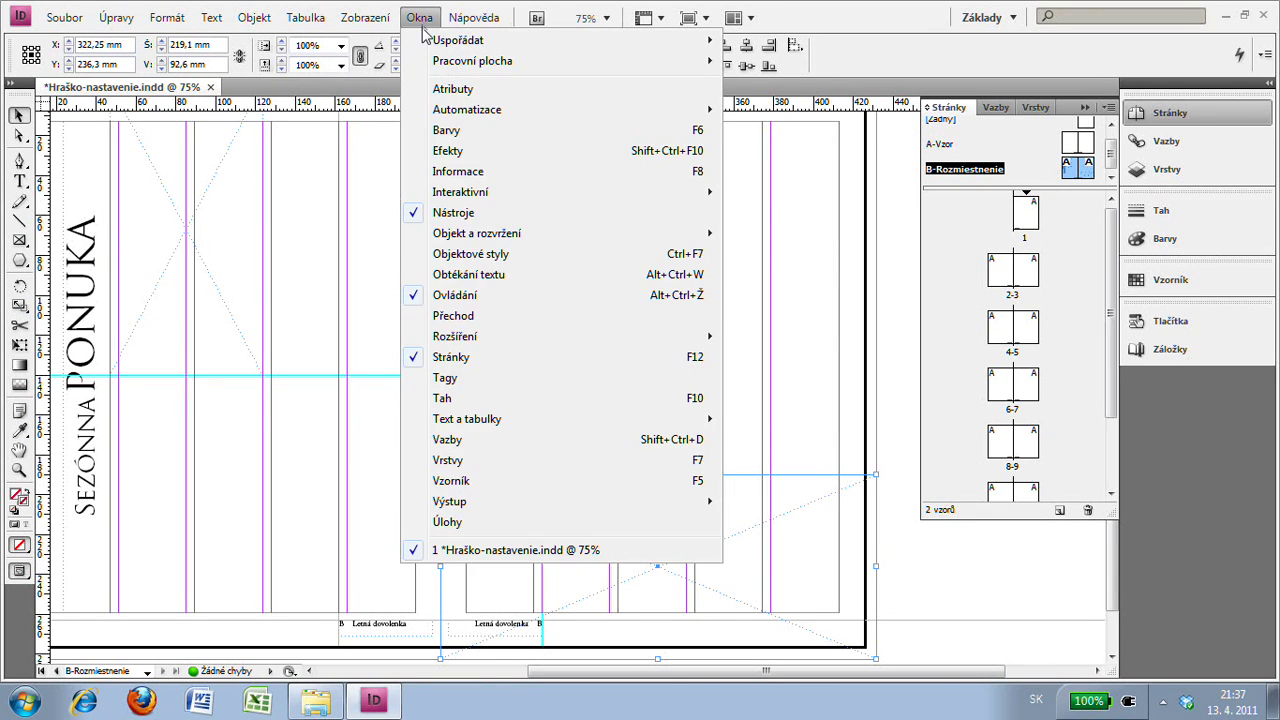
click(484, 276)
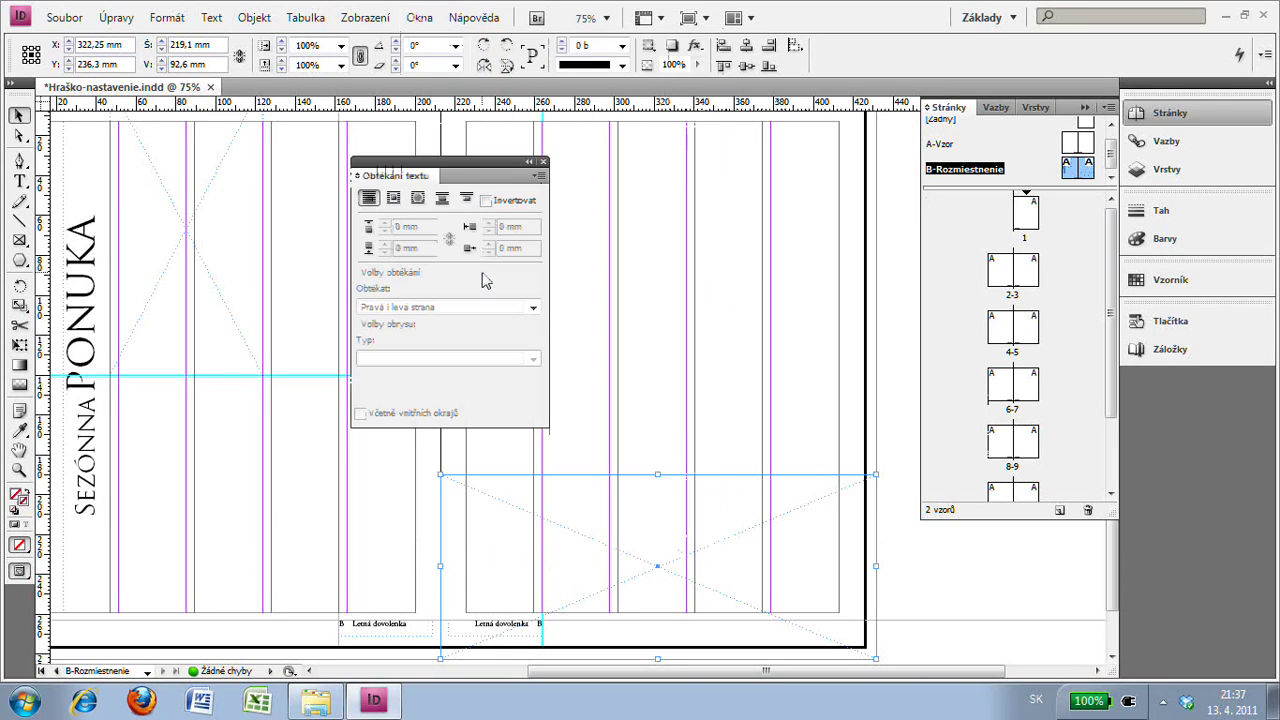
click(393, 199)
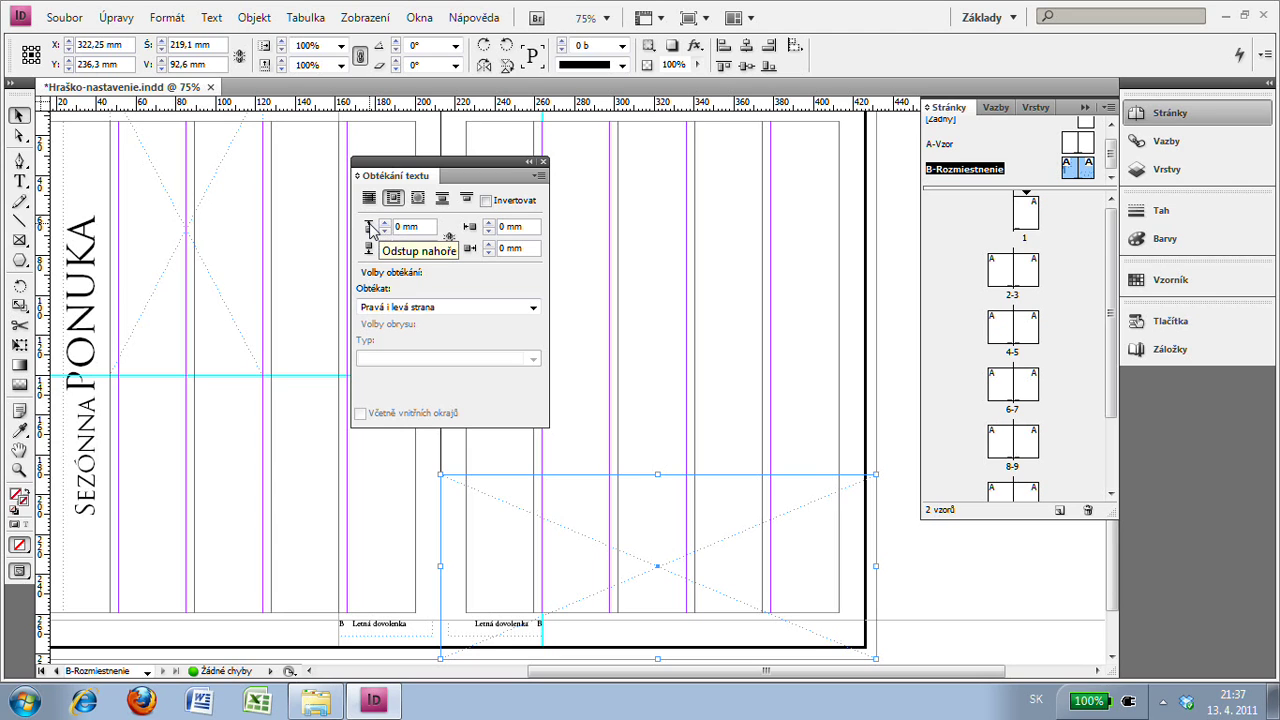
drag(398, 226, 391, 226)
key(BackSpace)
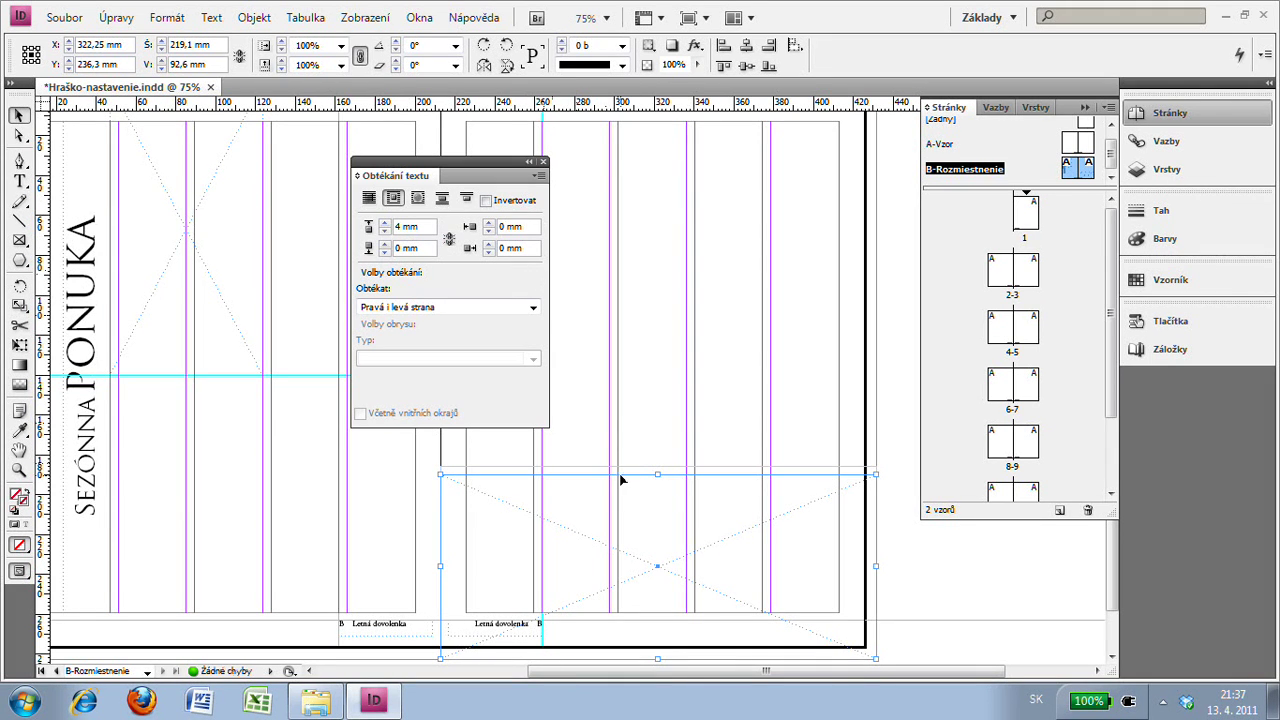
click(544, 162)
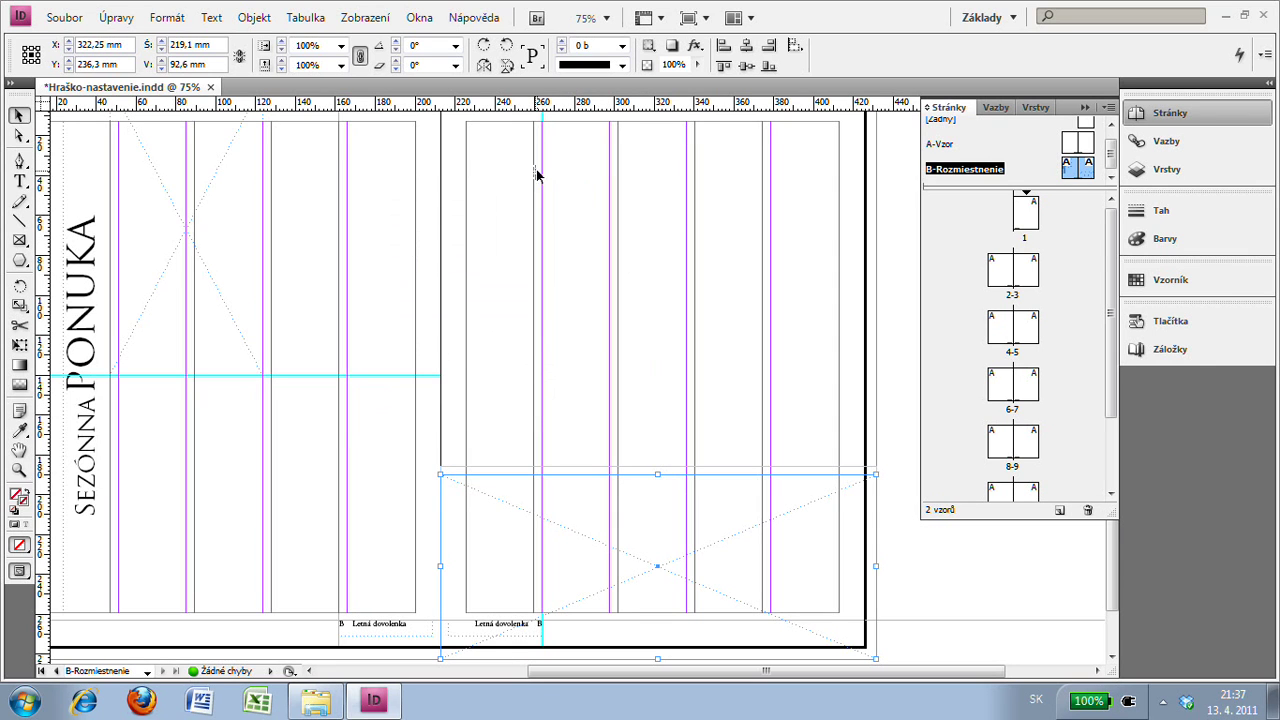
Step: Save the document
click(64, 18)
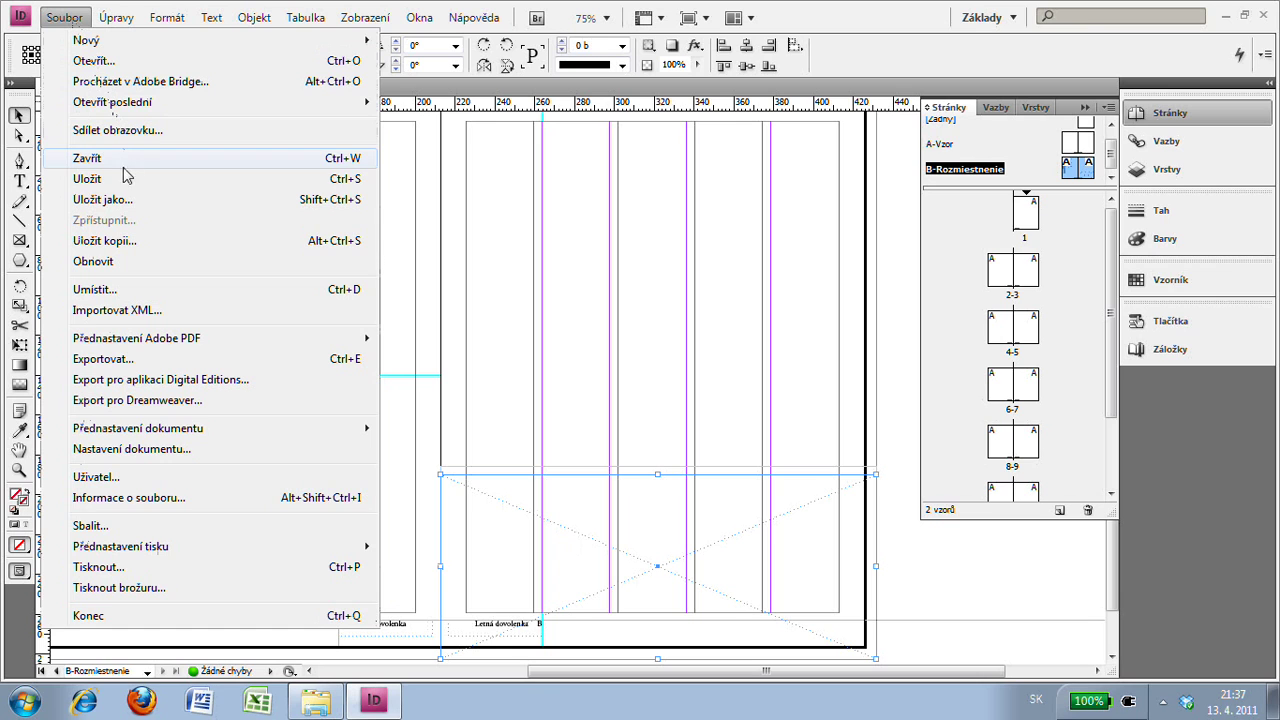
click(112, 180)
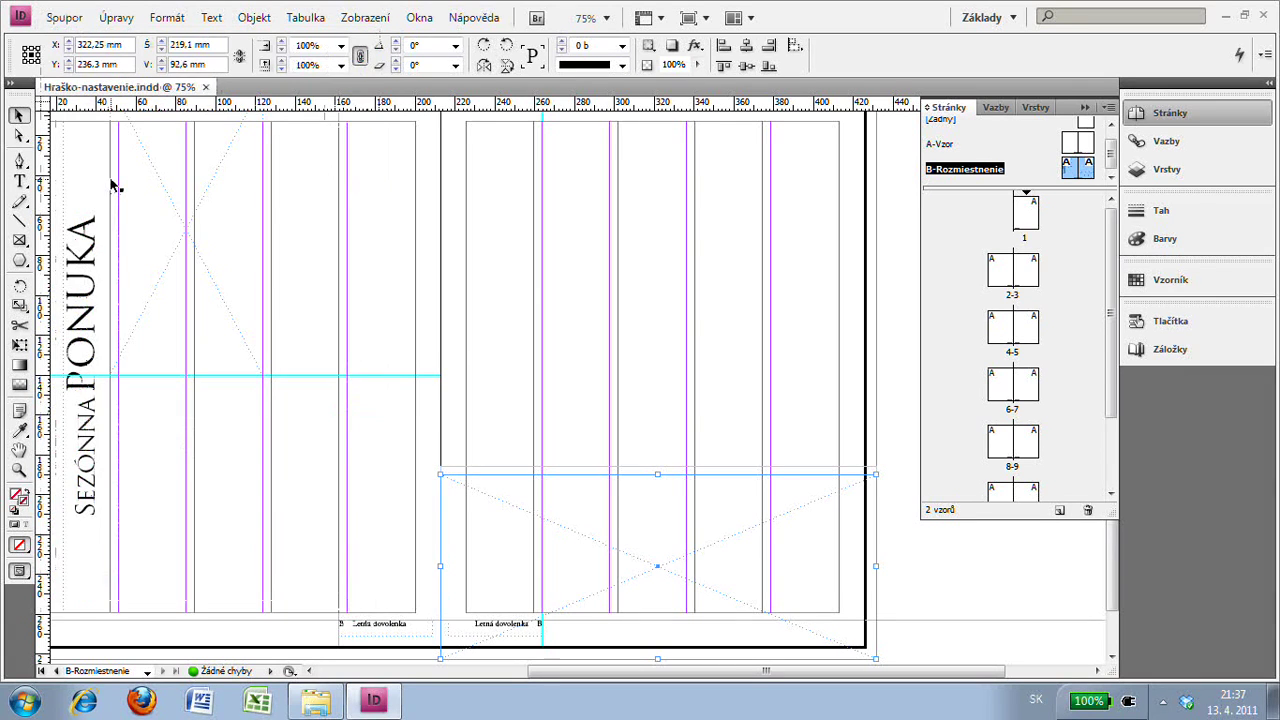